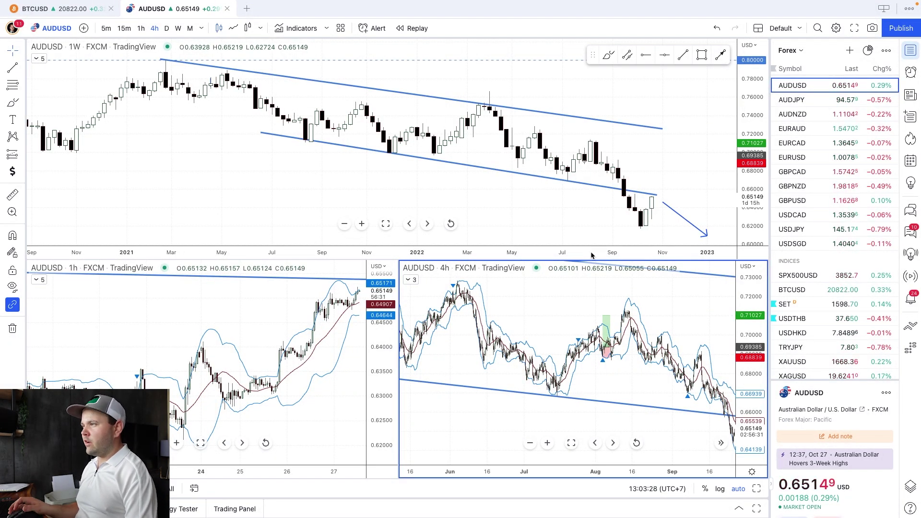
Load USDCAD in the chart layout and maximize the weekly chart
scroll(276, 407, "up", 5)
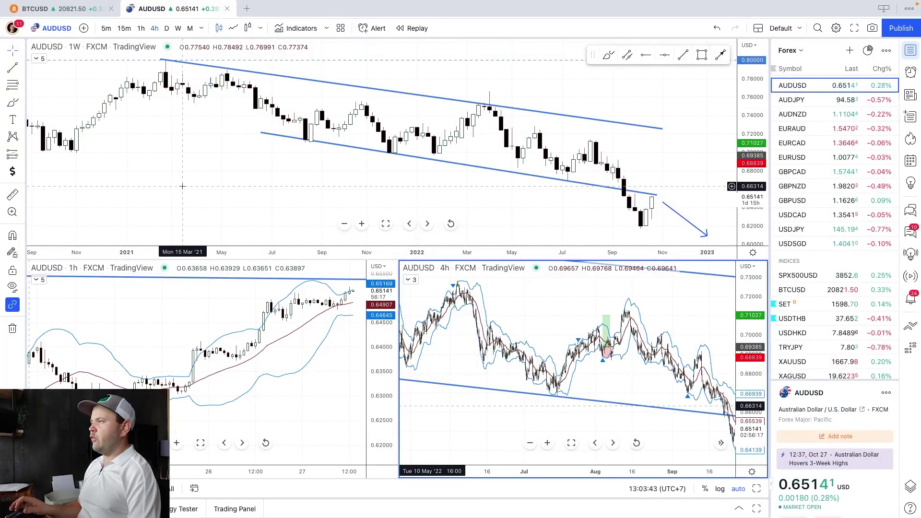
type("USDCAD")
key("Return")
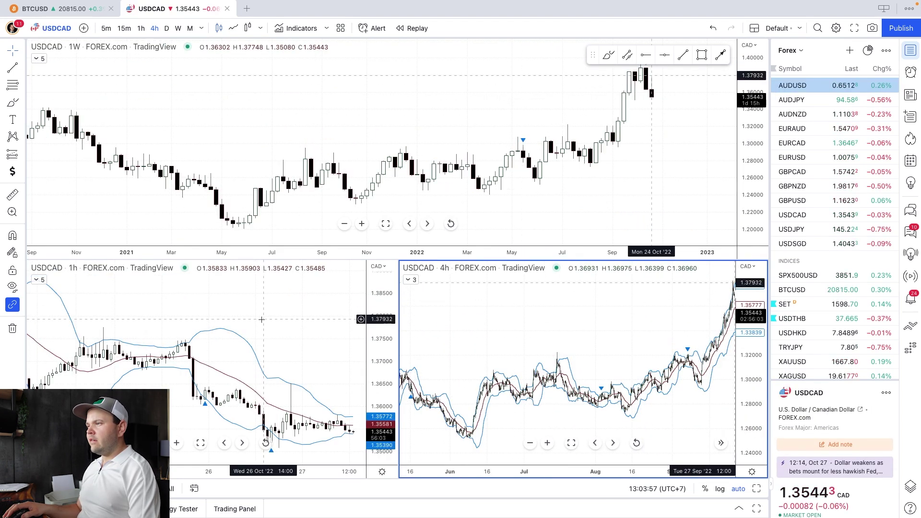
left_click(351, 119)
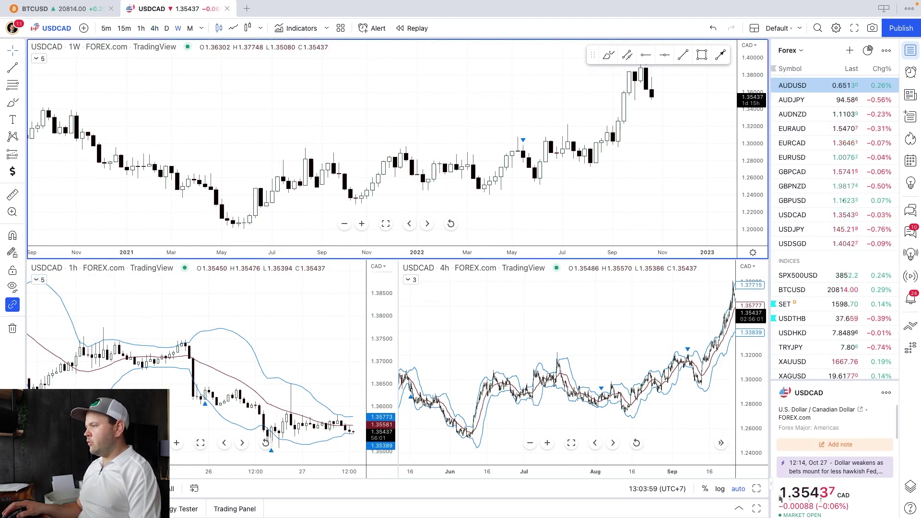
key("alt+Return")
Change the maximized USDCAD chart to the daily timeframe, trying the 1-hour timeframe first
scroll(442, 288, "down", 3)
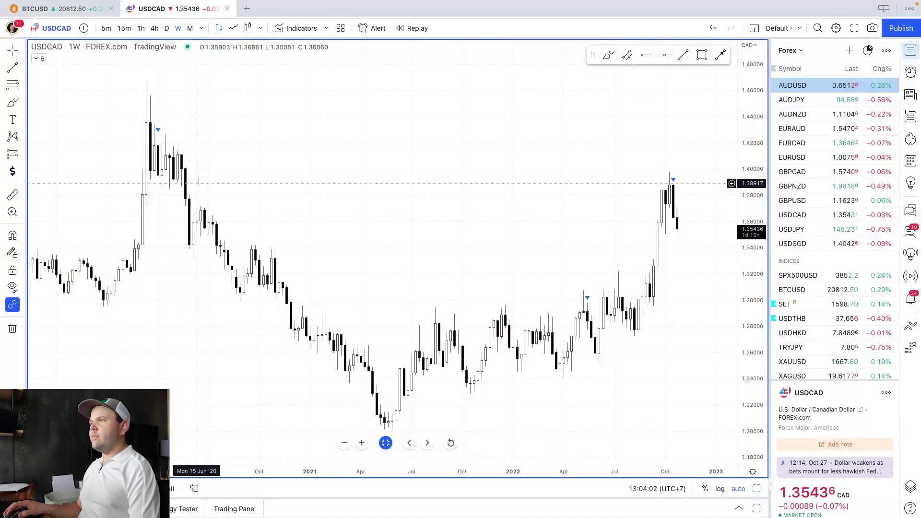
left_click(141, 28)
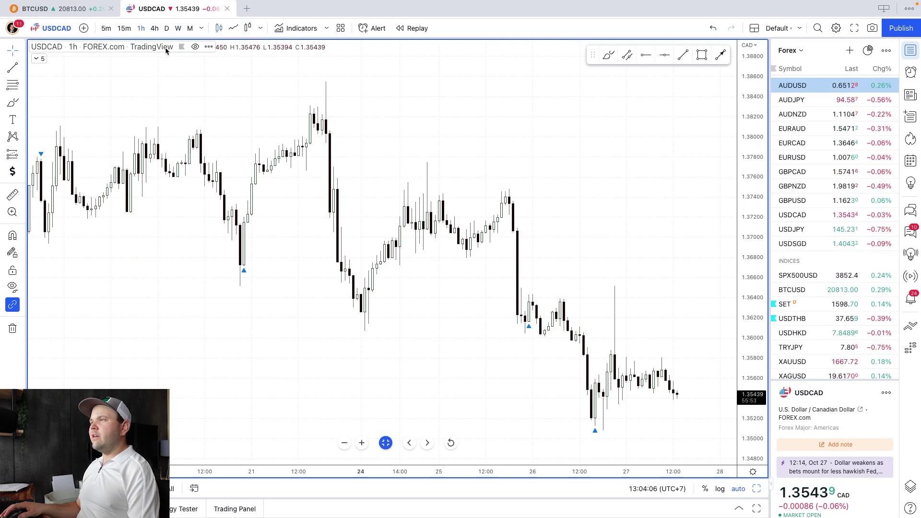
left_click(167, 28)
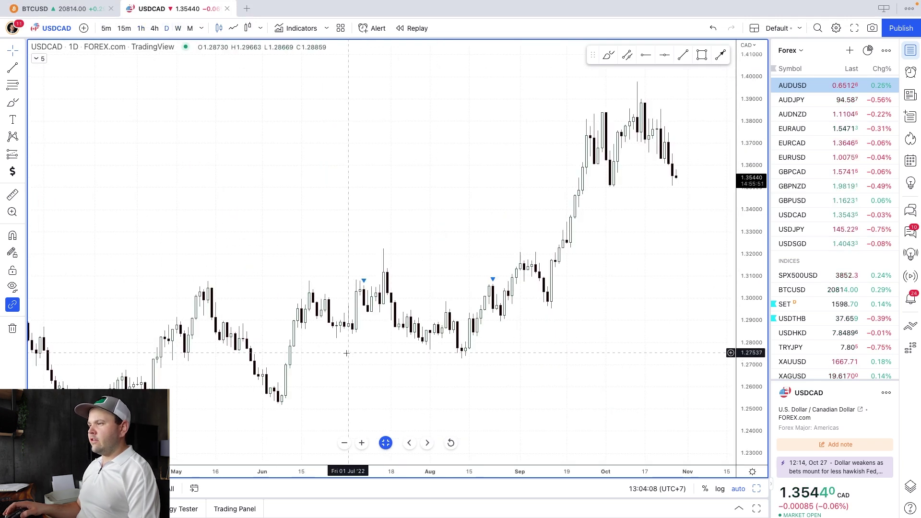
Draw a horizontal trend line at about 1.2454 under the early-2022 lows, from 30 December 2021 to about early July 2022
scroll(326, 375, "down", 3)
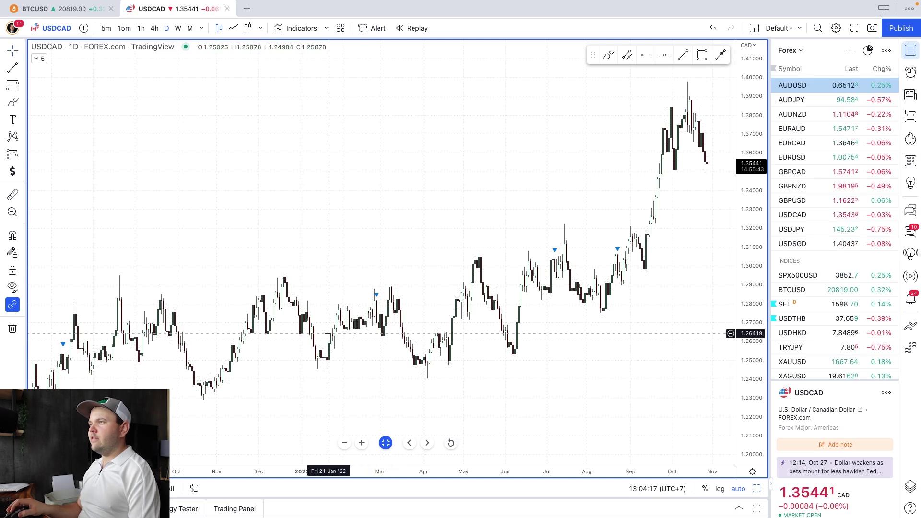
left_click(683, 55)
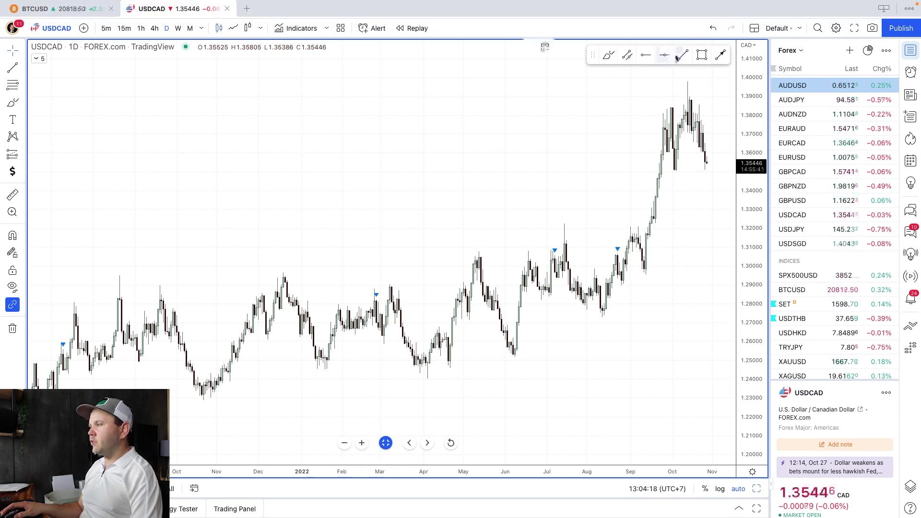
left_click(299, 370)
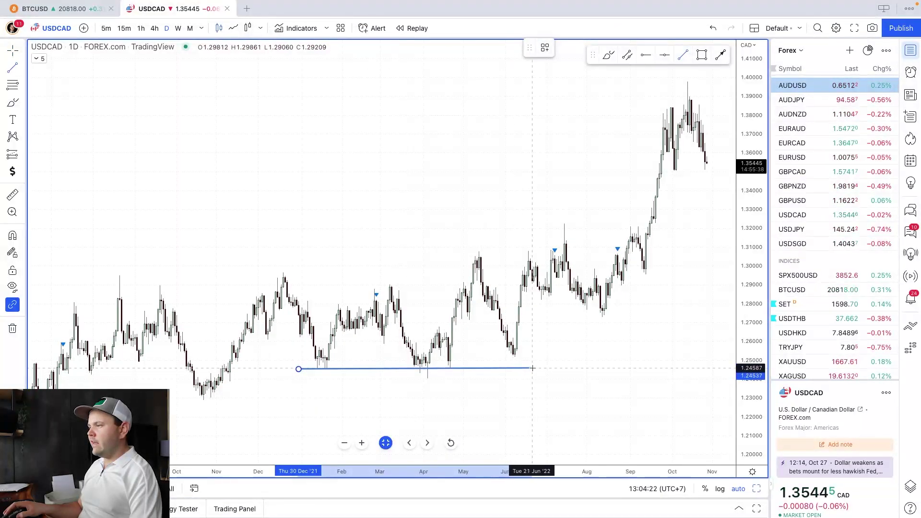
left_click(553, 369)
Draw a second horizontal trend line at about 1.2903 across the highs, from 10 November 2021 to about early April 2022
scroll(469, 410, "left", 10)
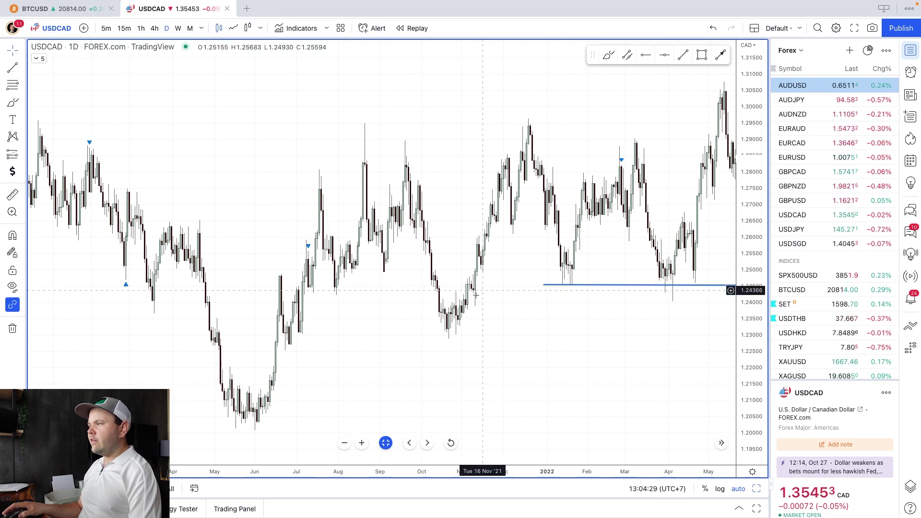
scroll(458, 392, "up", 5)
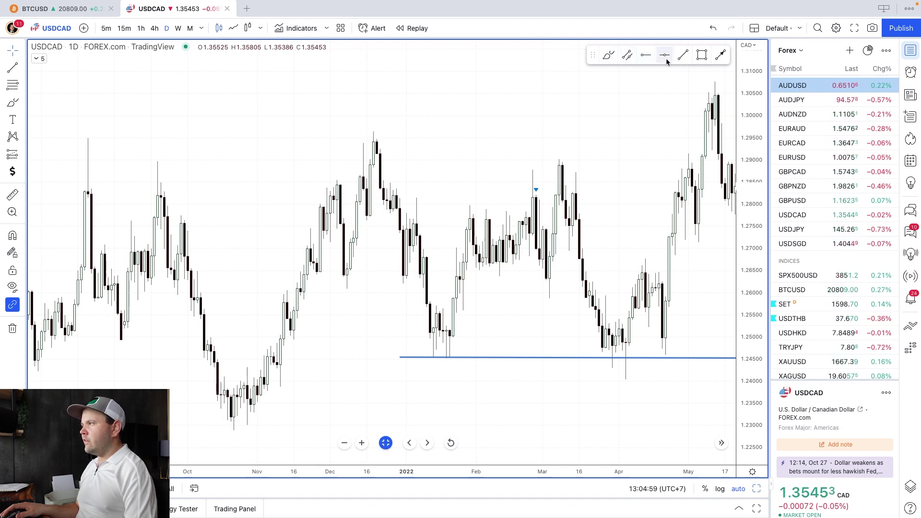
left_click(684, 55)
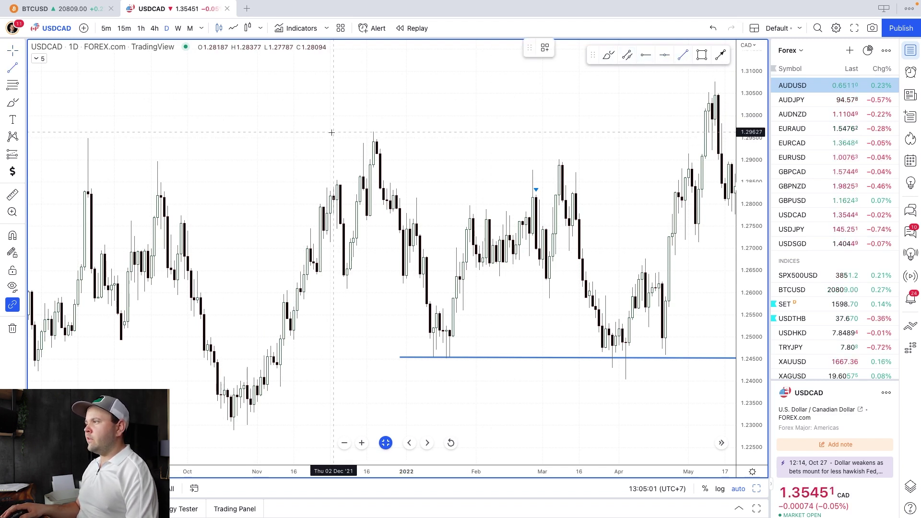
left_click(280, 158)
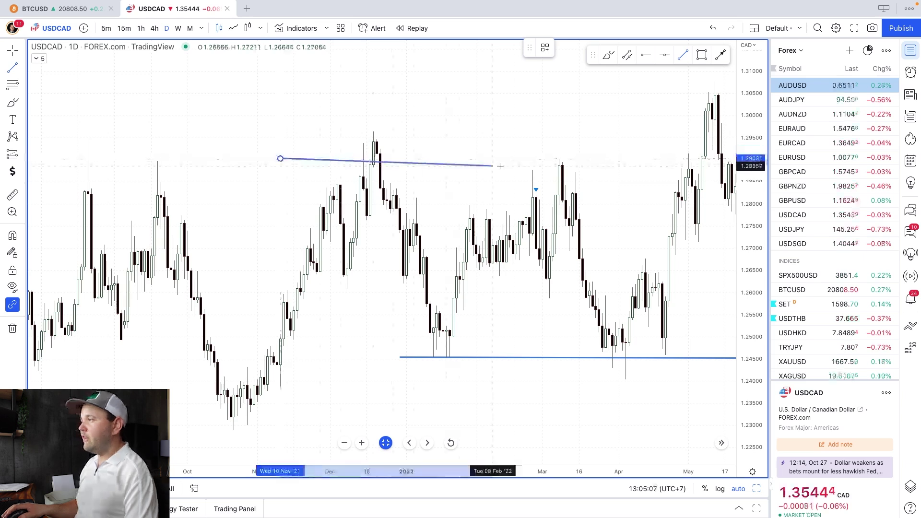
left_click(629, 159)
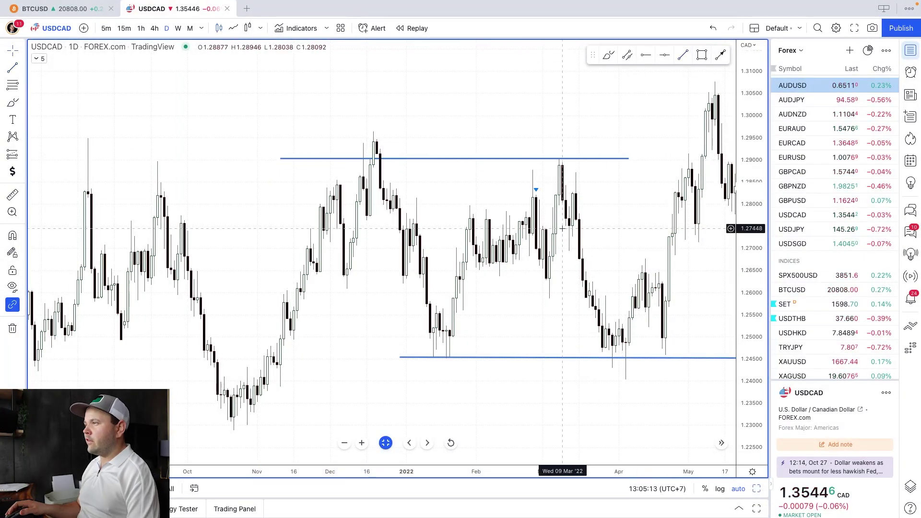
Switch the chart to the 1-hour timeframe and go back to the price action of early December 2021
scroll(562, 229, "down", 2)
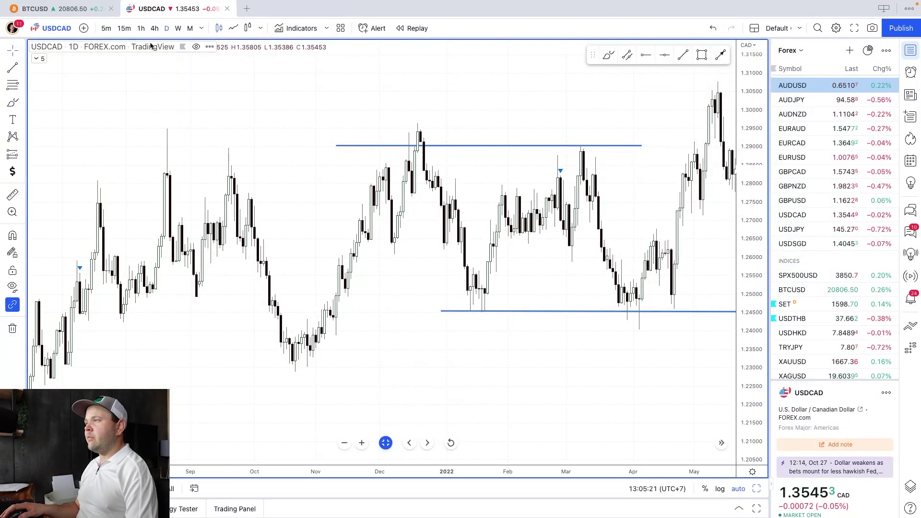
left_click(141, 28)
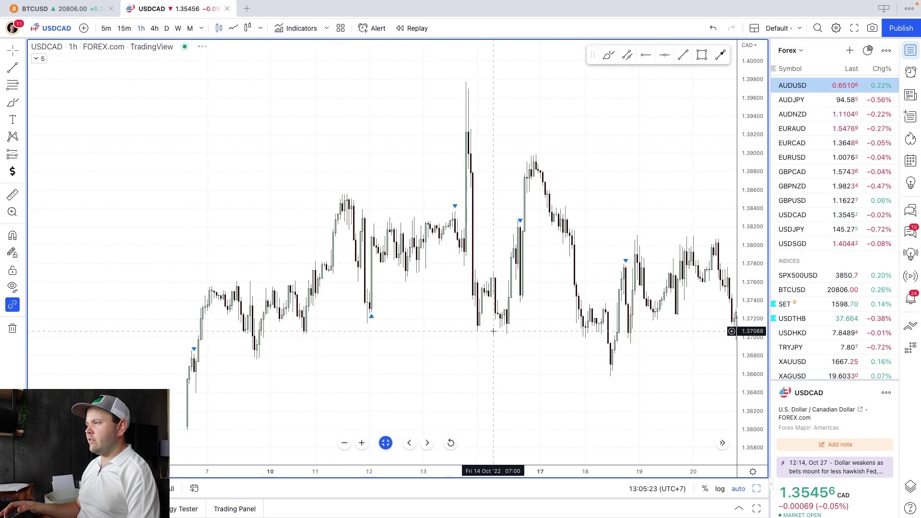
scroll(494, 331, "down", 5)
scroll(314, 262, "up", 5)
scroll(314, 262, "left", 10)
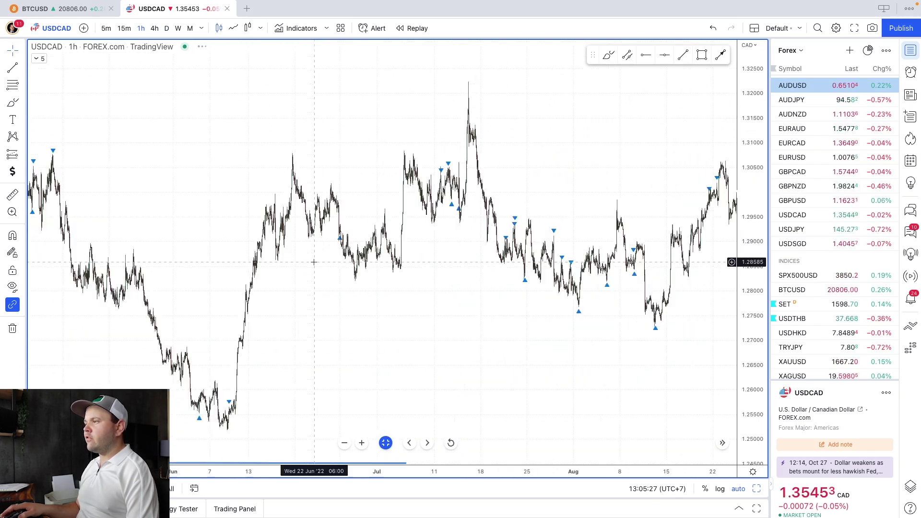
left_click_drag(446, 338, 476, 341)
scroll(475, 341, "left", 15)
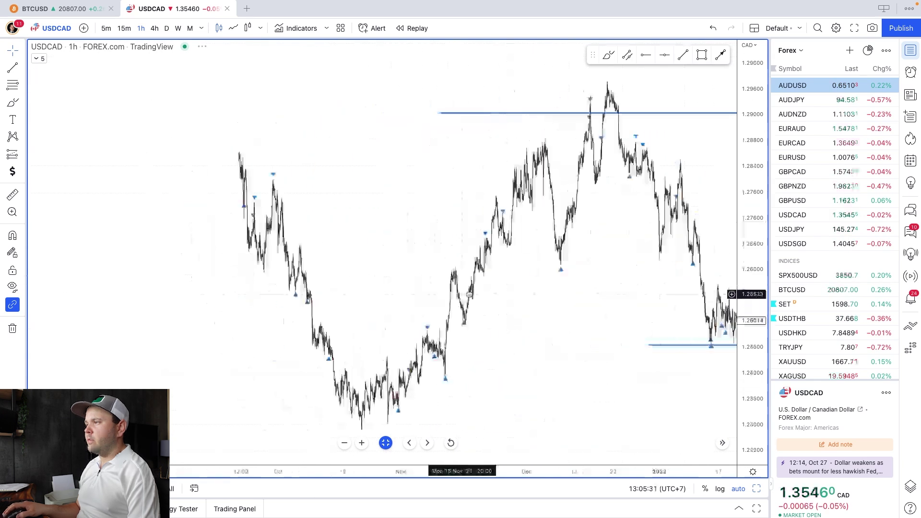
scroll(446, 294, "left", 10)
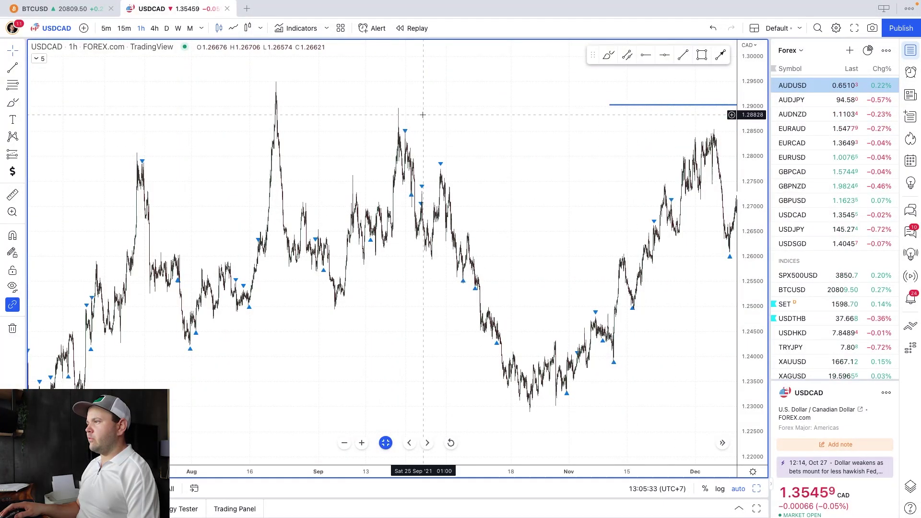
scroll(525, 243, "up", 5)
scroll(523, 242, "up", 8)
scroll(519, 248, "right", 10)
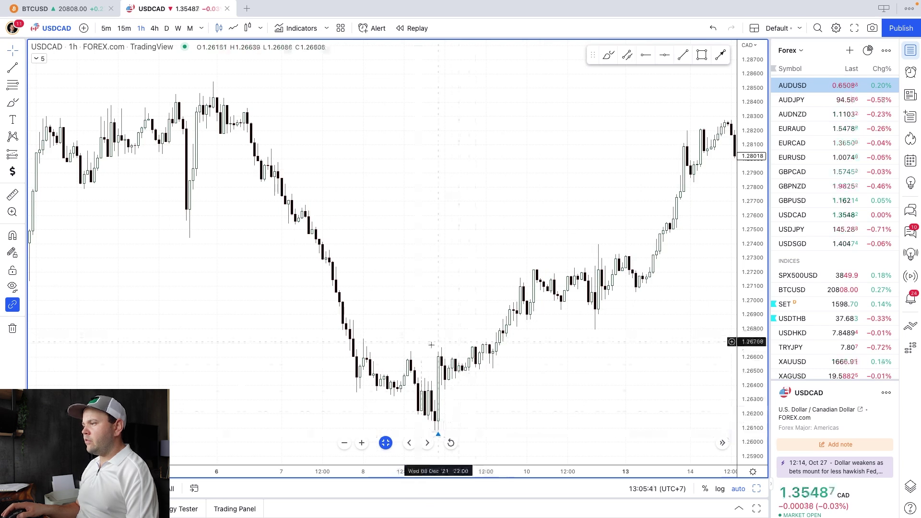
Examine the hourly price action around the upper trend line from mid to late December 2021
left_click_drag(507, 241, 288, 256)
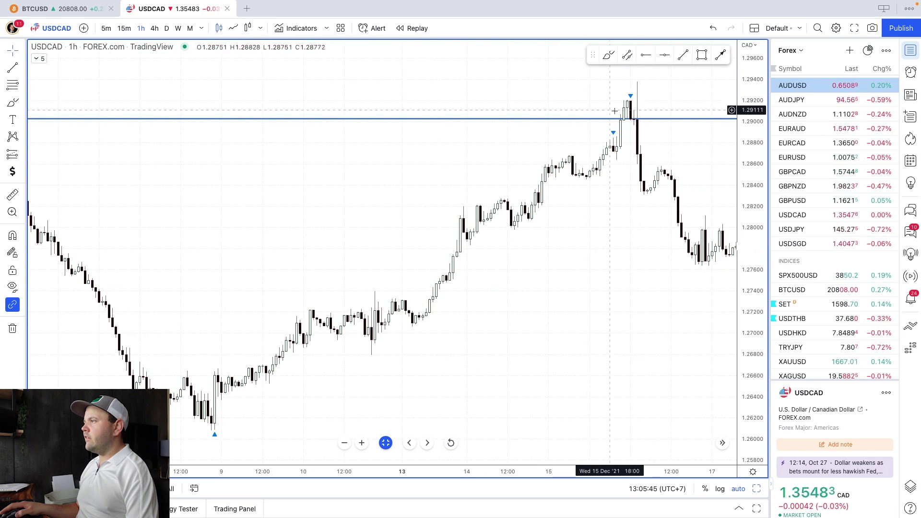
scroll(623, 119, "up", 1)
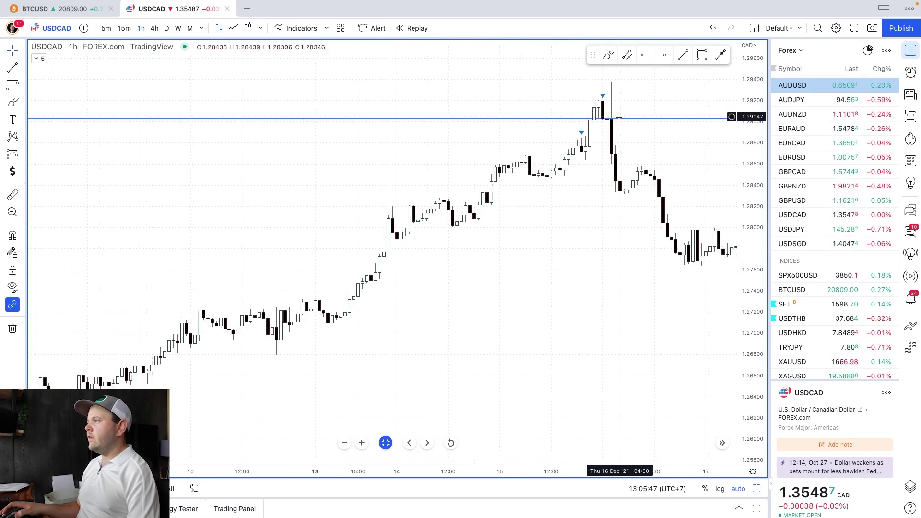
scroll(623, 119, "up", 1)
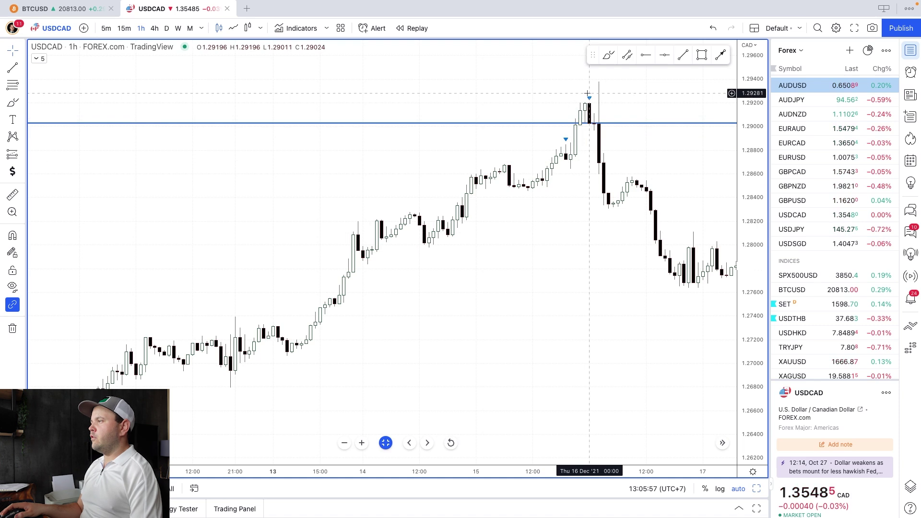
scroll(587, 93, "right", 5)
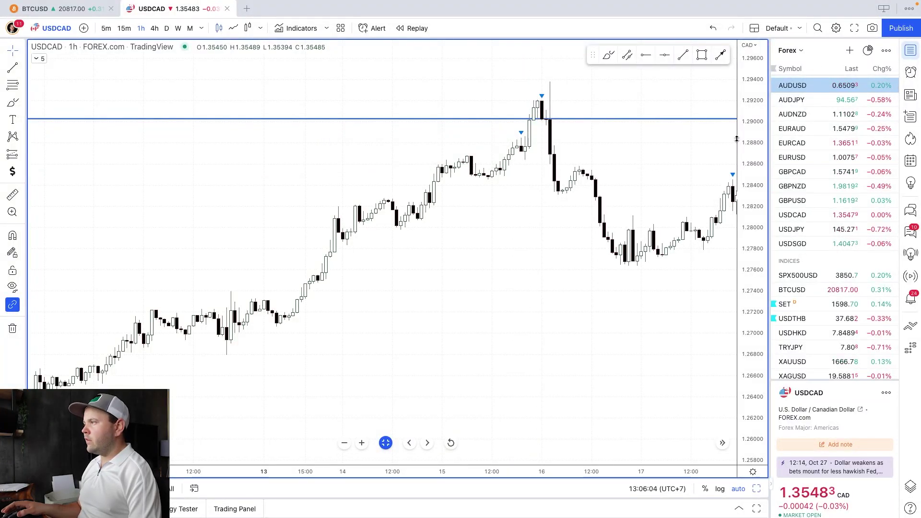
left_click_drag(680, 139, 566, 149)
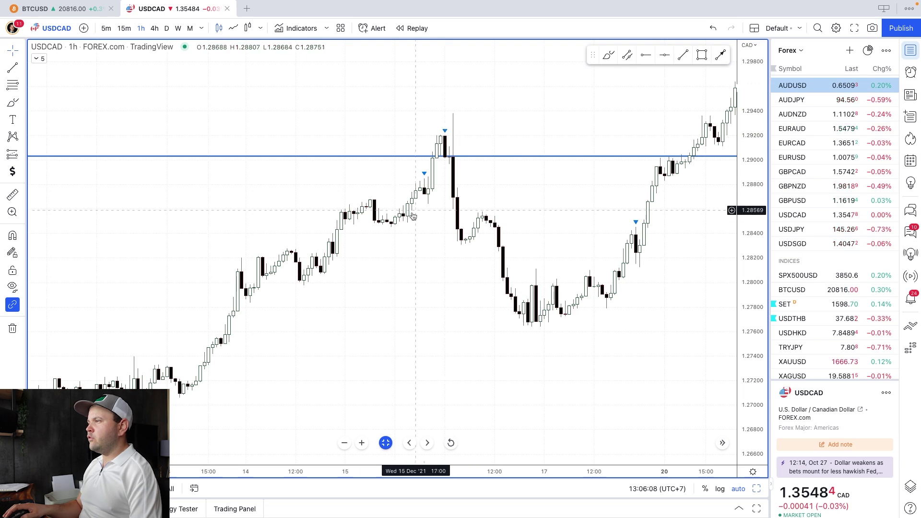
left_click_drag(583, 194, 387, 201)
left_click_drag(650, 238, 580, 251)
left_click_drag(654, 200, 583, 210)
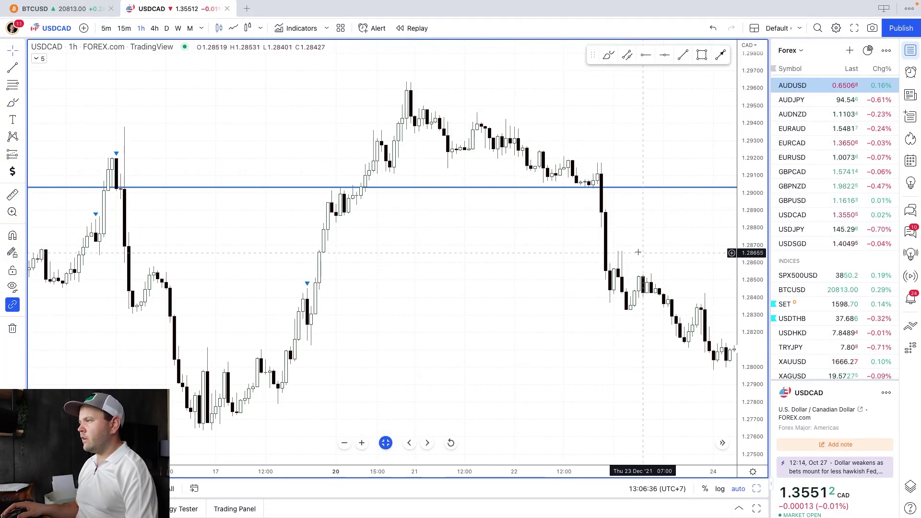
Draw a downward arrow above the candle at the upper trend line just before the 22 December 2021 drop
left_click(720, 56)
left_click(602, 157)
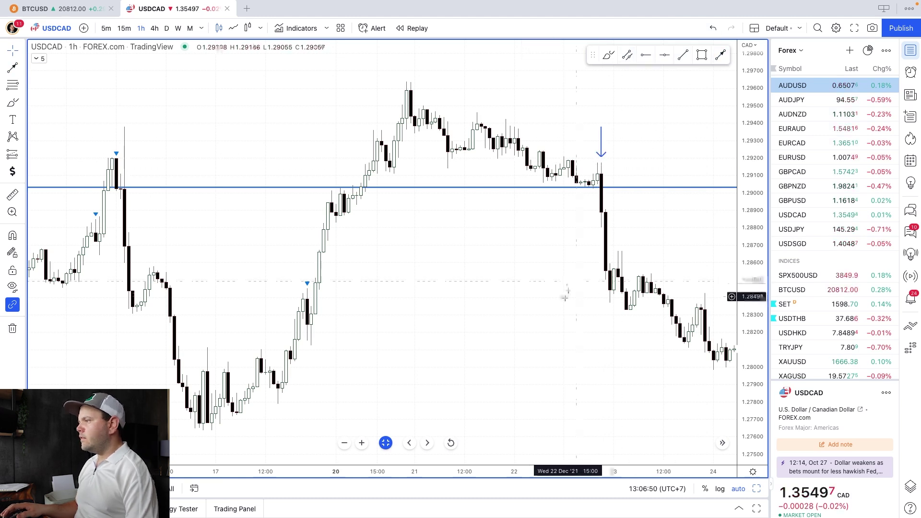
Follow the hourly price action from the arrow forward to the lower trend line in mid-January 2022
scroll(569, 319, "right", 5)
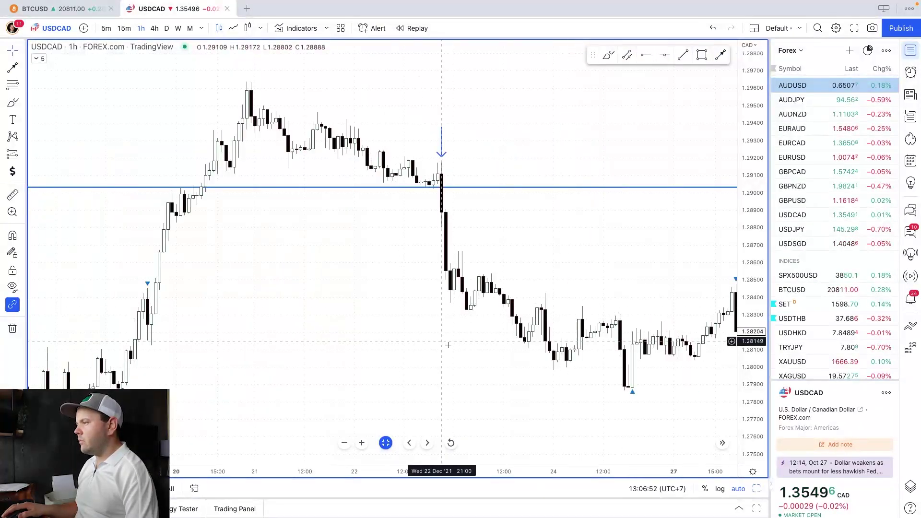
scroll(508, 397, "right", 5)
scroll(511, 403, "left", 1)
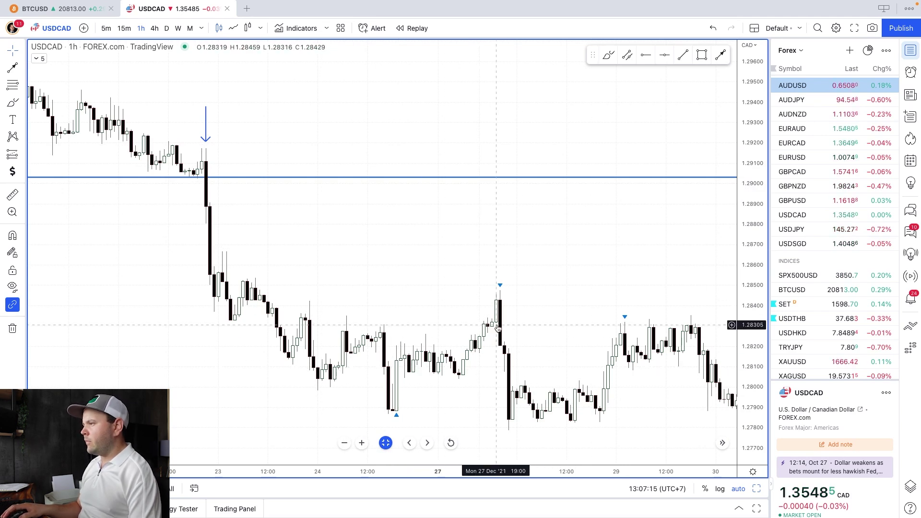
scroll(571, 344, "right", 10)
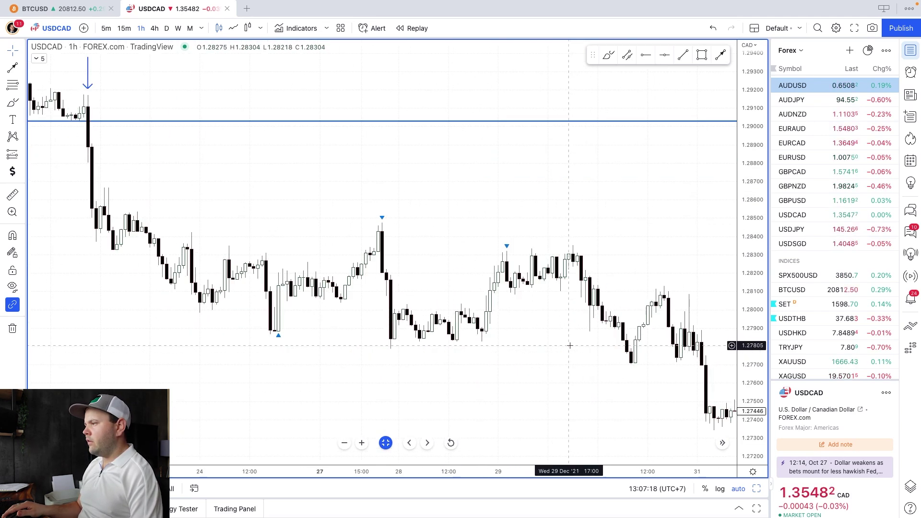
scroll(432, 278, "left", 3)
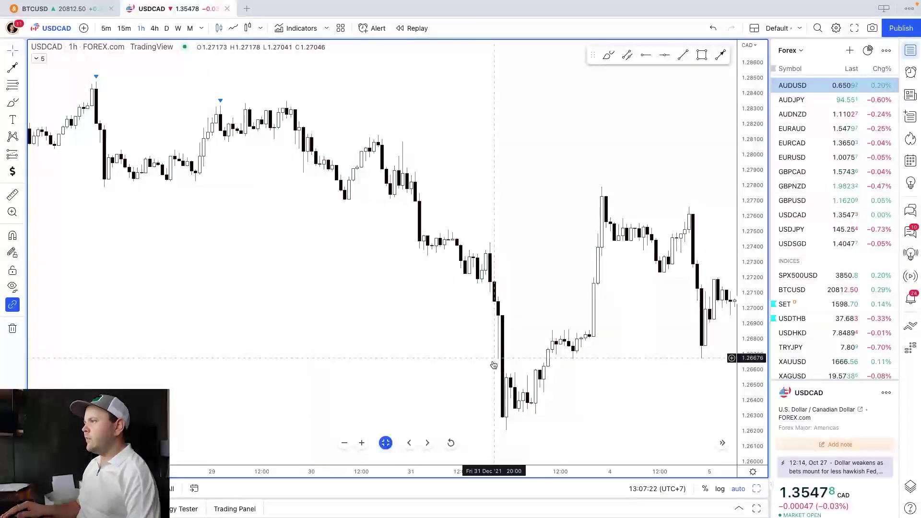
scroll(497, 360, "right", 10)
scroll(496, 383, "right", 2)
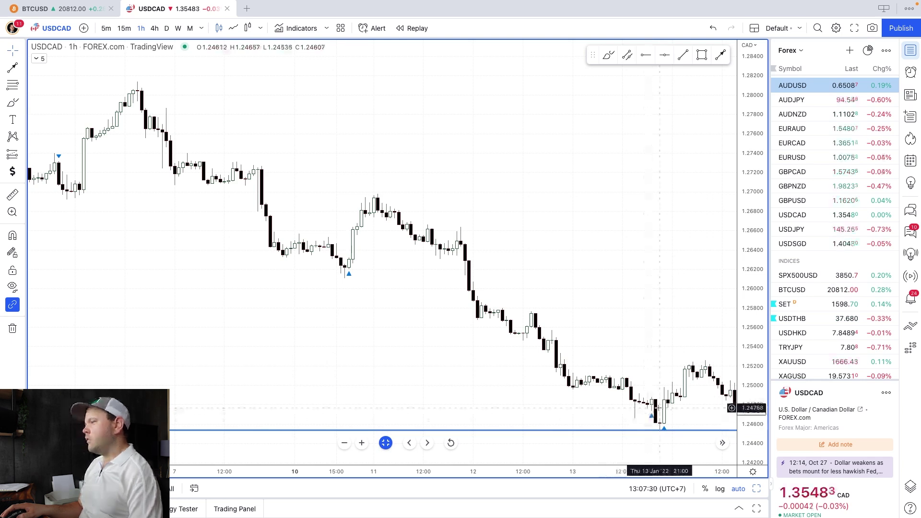
Circle two neighbouring candle groups just above the lower trend line around 13 January 2022 with freehand brush strokes
scroll(654, 410, "up", 5)
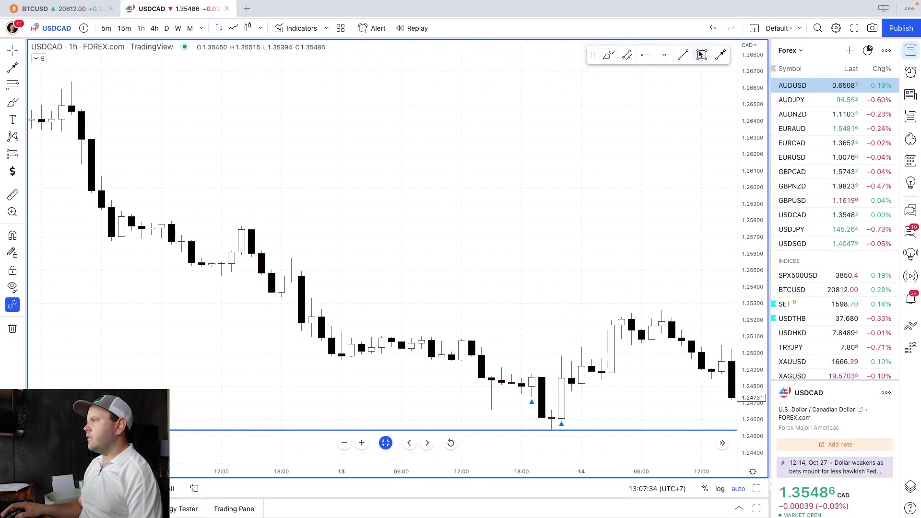
left_click(627, 57)
mouse_move(530, 369)
left_mouse_down()
mouse_move(485, 373)
mouse_move(540, 384)
mouse_move(522, 363)
left_mouse_up()
mouse_move(582, 344)
left_mouse_down()
mouse_move(535, 378)
mouse_move(532, 422)
mouse_move(571, 436)
mouse_move(582, 342)
left_mouse_up()
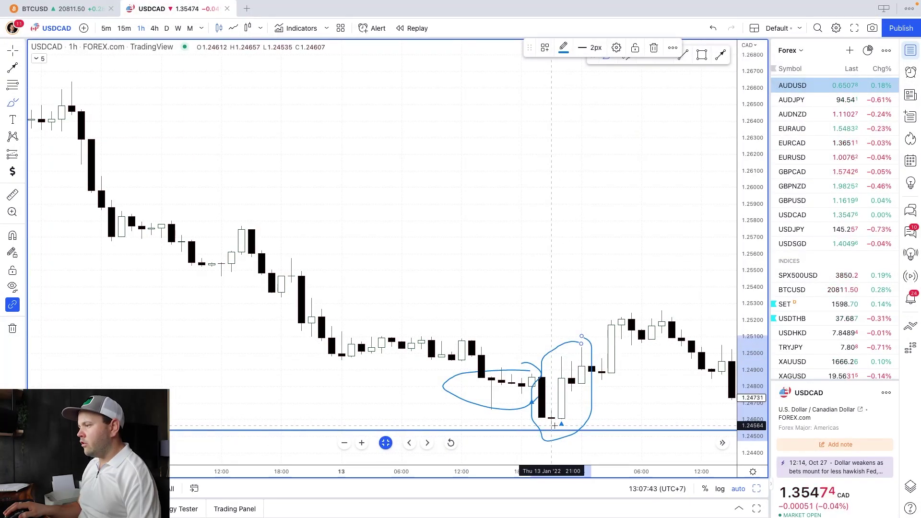
scroll(606, 359, "down", 3)
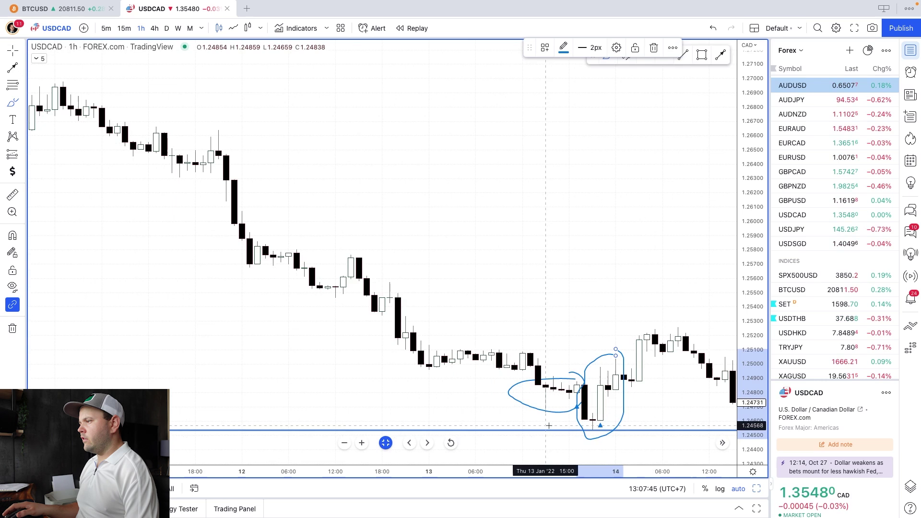
Follow the hourly price action from the circled 13 January 2022 candles along the lower trend line into late January 2022
scroll(606, 359, "right", 5)
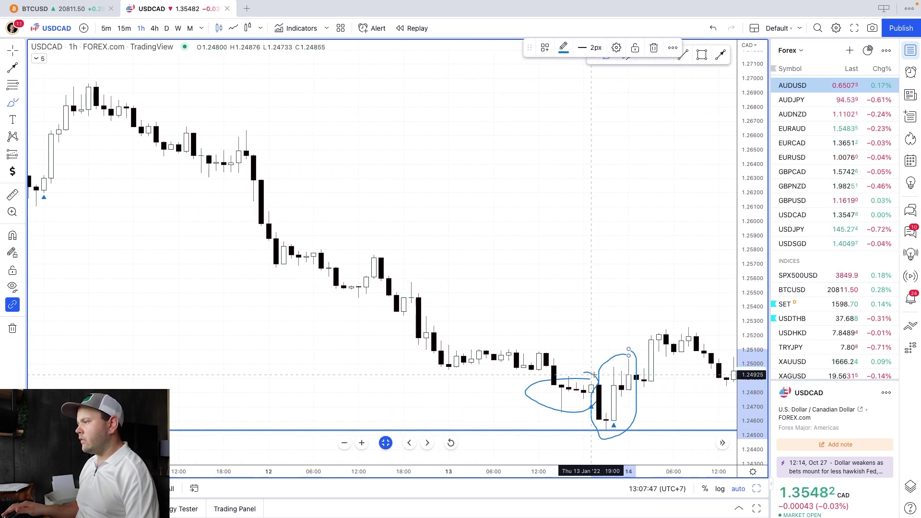
scroll(593, 375, "right", 5)
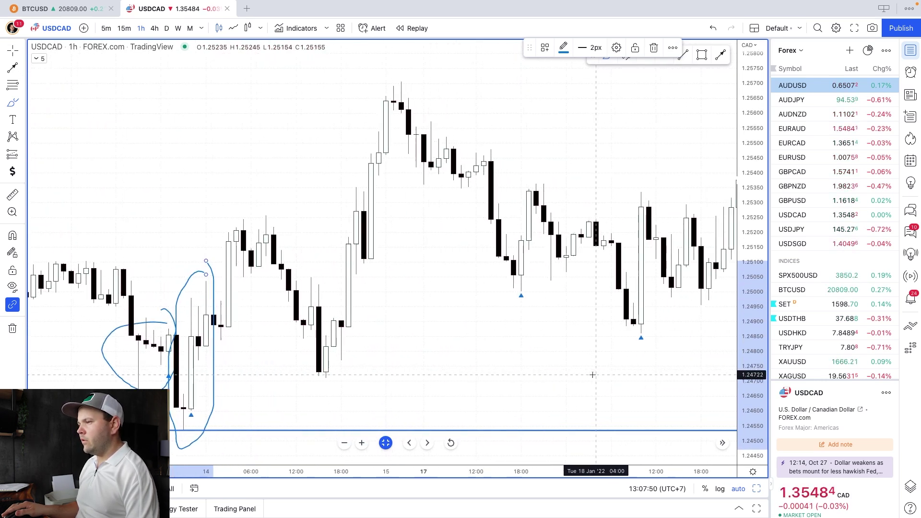
scroll(384, 325, "right", 6)
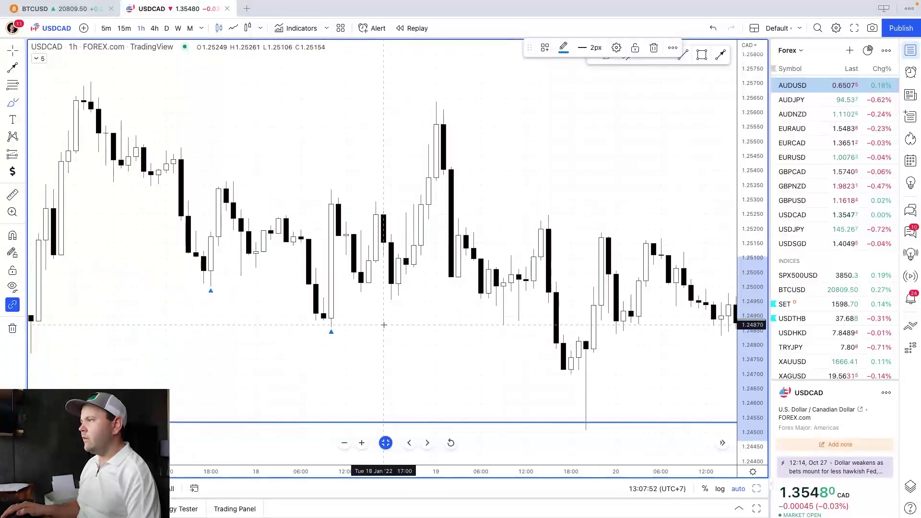
scroll(384, 325, "left", 2)
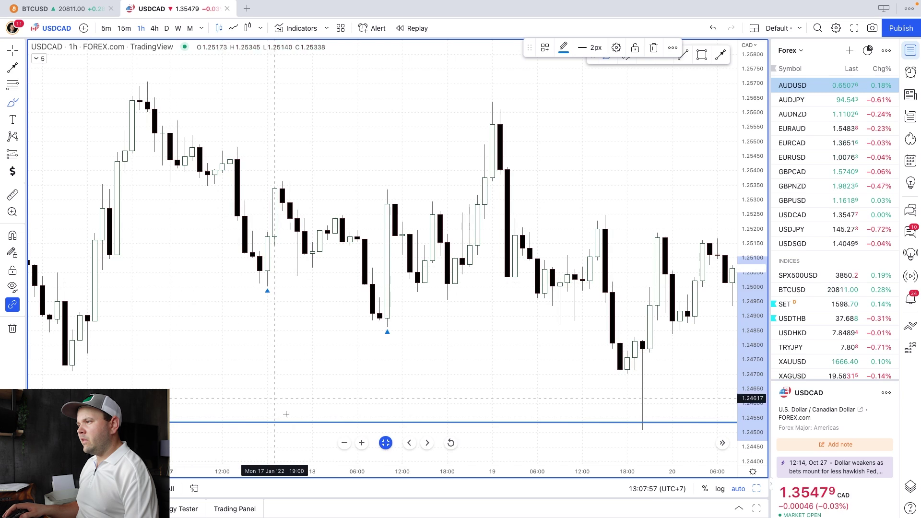
scroll(290, 367, "left", 5)
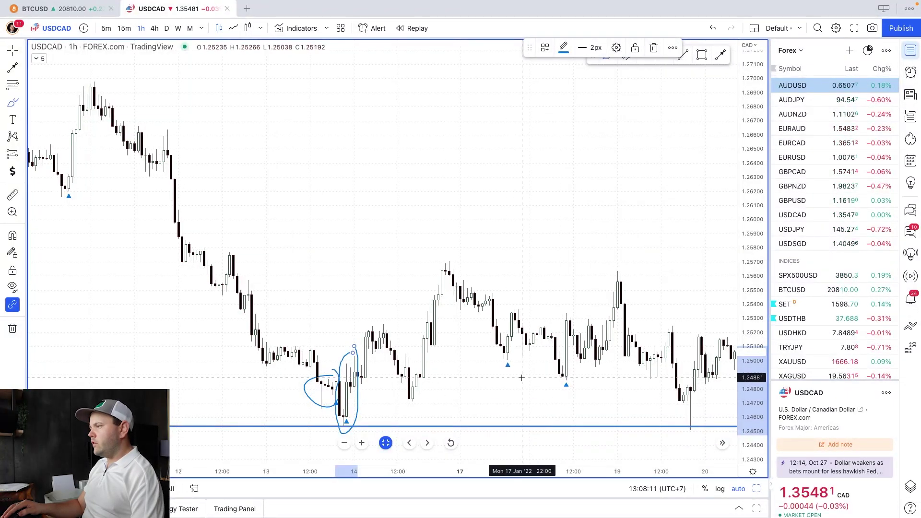
scroll(520, 379, "right", 3)
scroll(521, 379, "right", 2)
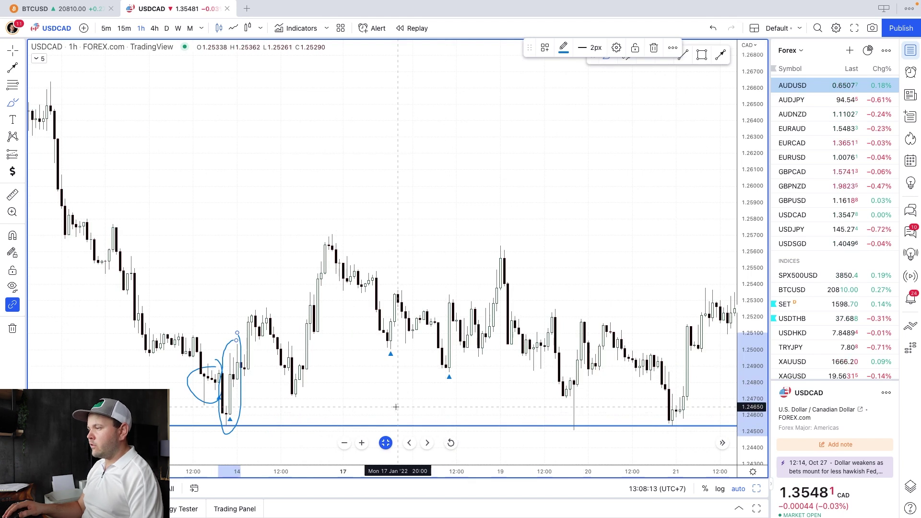
scroll(396, 407, "right", 6)
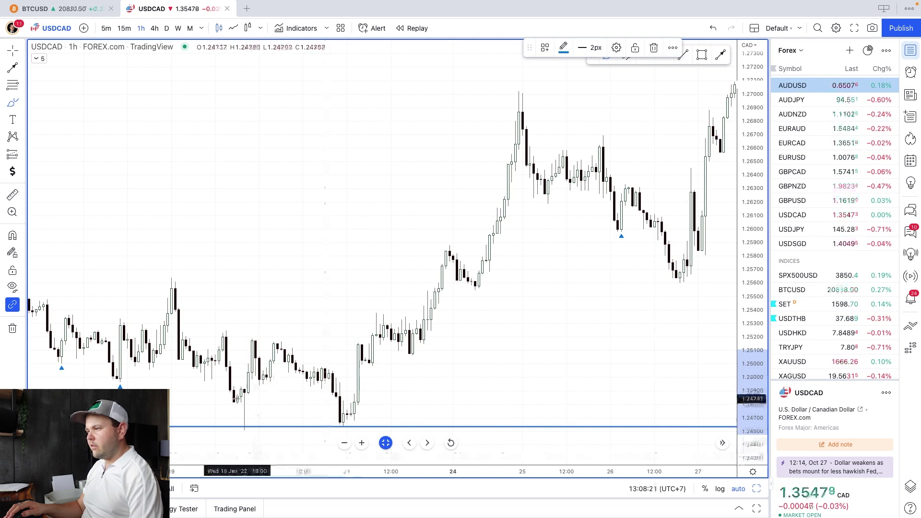
scroll(344, 403, "right", 8)
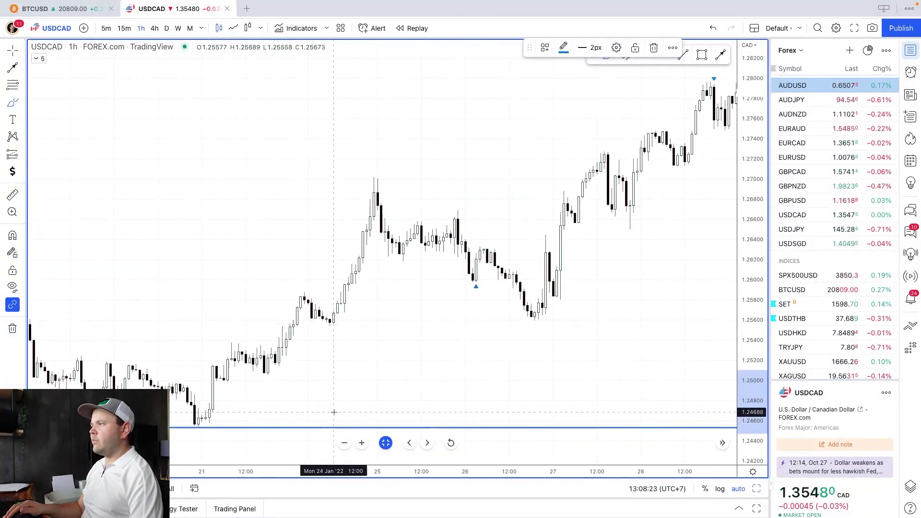
Follow the hourly USDCAD price action from late January 2022 past the upper trend line to the lower line in early April 2022
scroll(333, 413, "right", 3)
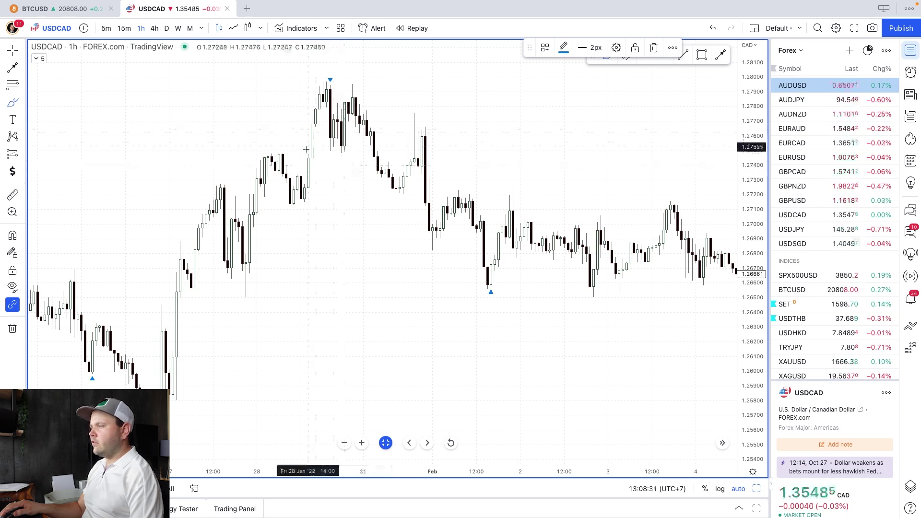
scroll(344, 129, "right", 5)
scroll(294, 171, "right", 10)
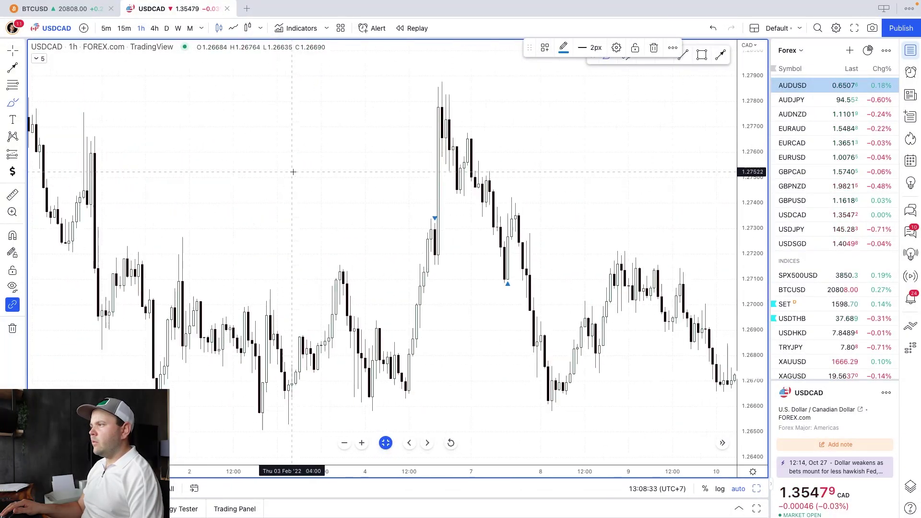
scroll(263, 221, "right", 10)
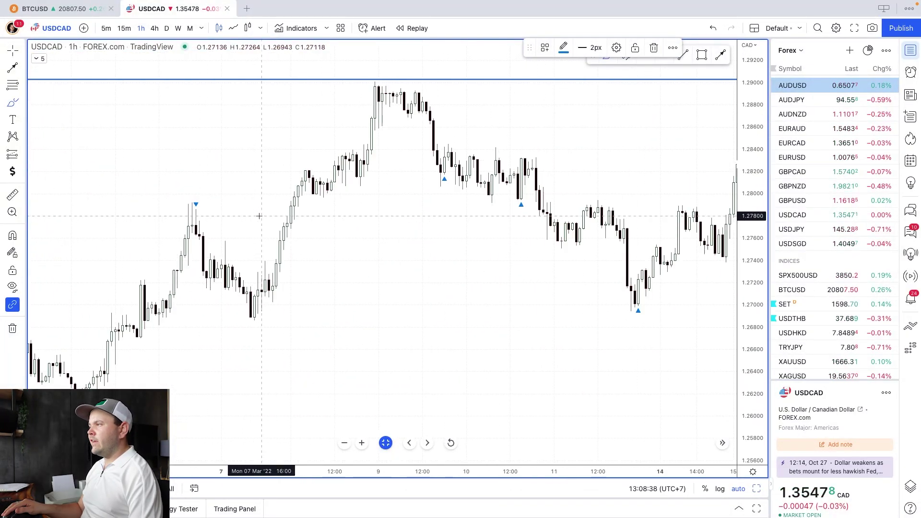
scroll(267, 242, "right", 10)
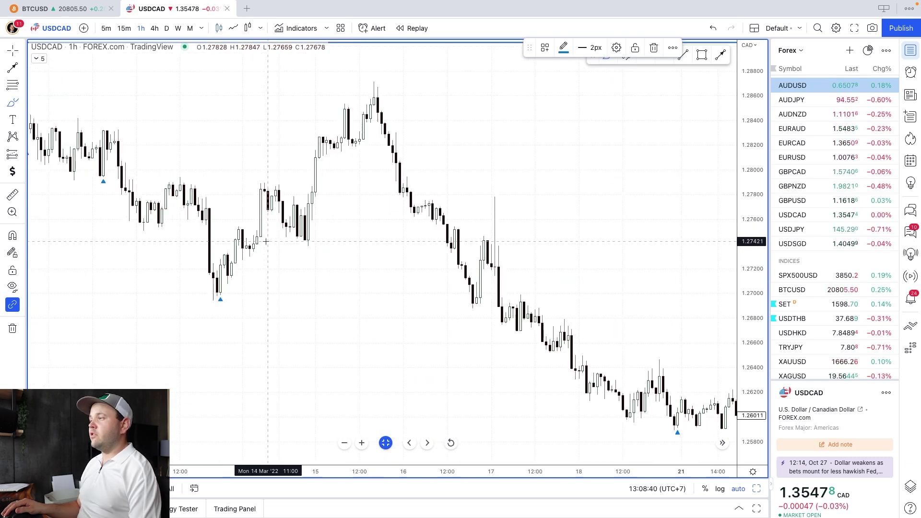
scroll(275, 246, "right", 8)
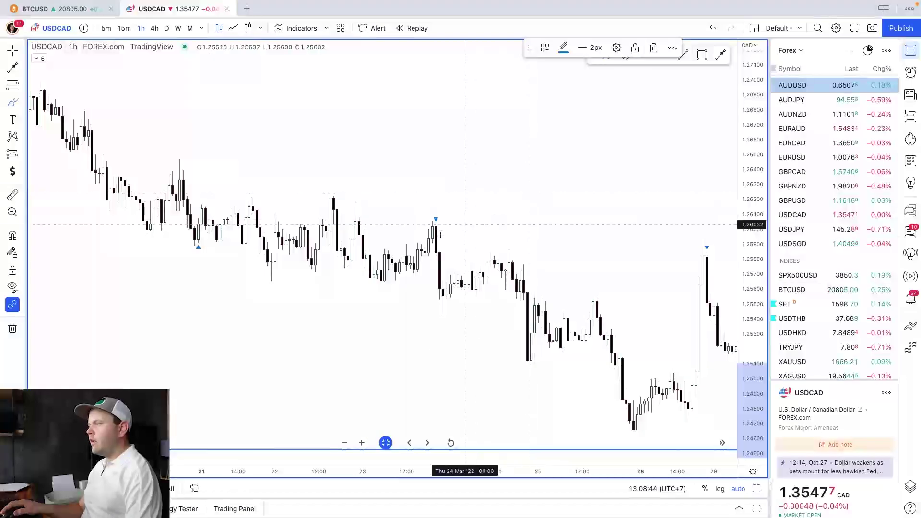
scroll(426, 241, "right", 10)
scroll(426, 242, "right", 8)
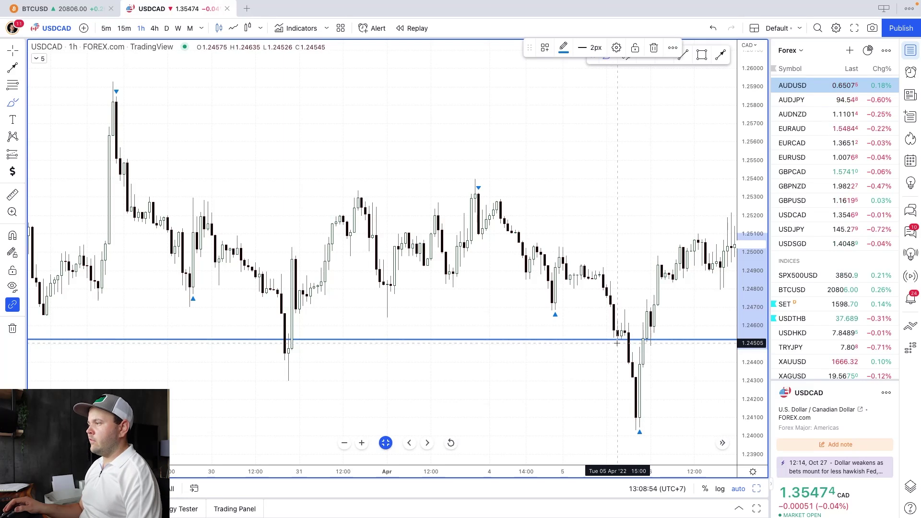
Examine the hourly candles around the lower trend line on 5–6 April 2022 and the price action through mid-April
scroll(591, 442, "up", 3)
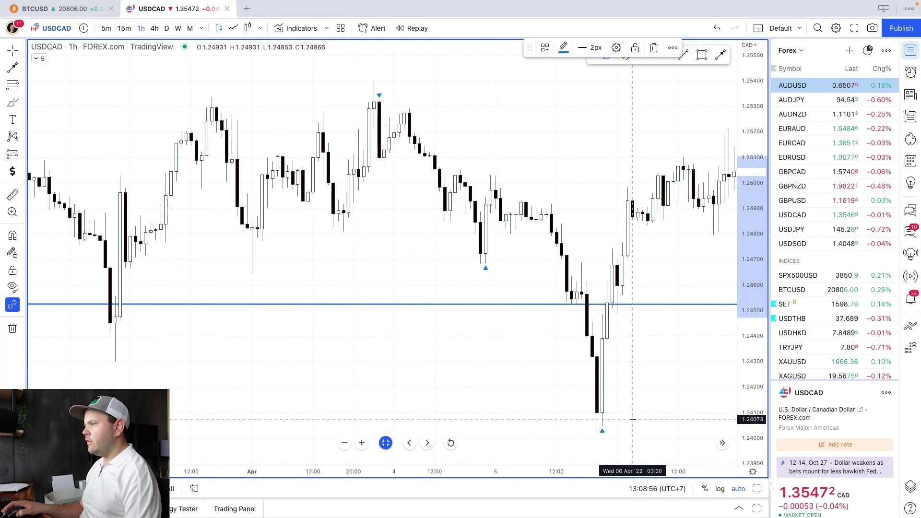
scroll(590, 449, "right", 10)
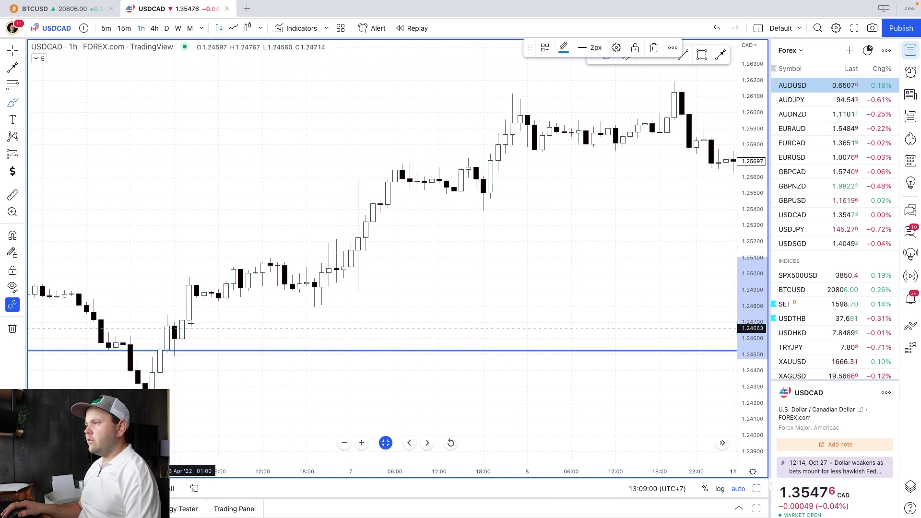
scroll(493, 293, "right", 5)
scroll(492, 293, "down", 5)
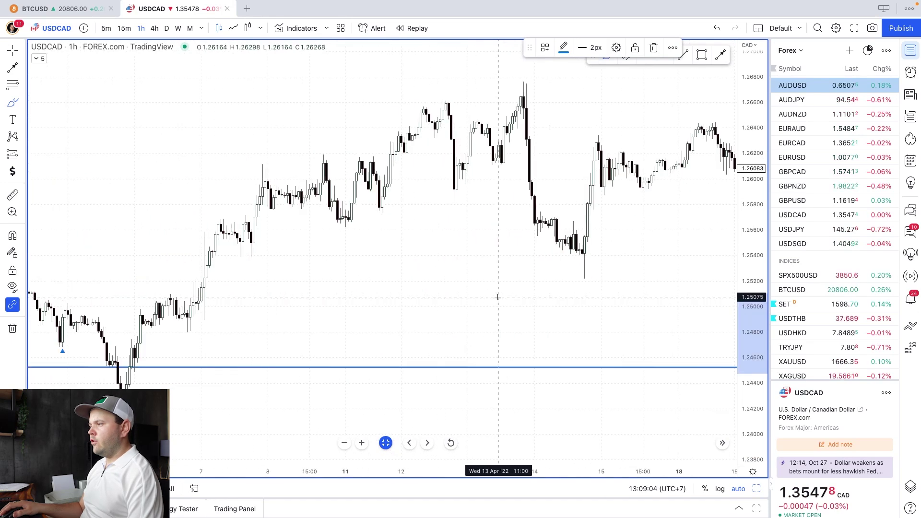
scroll(497, 297, "down", 1)
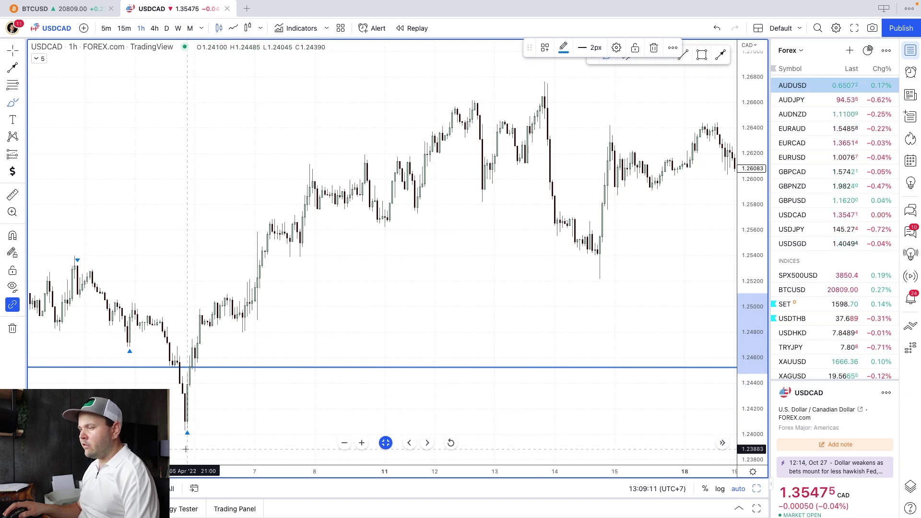
scroll(438, 315, "right", 1)
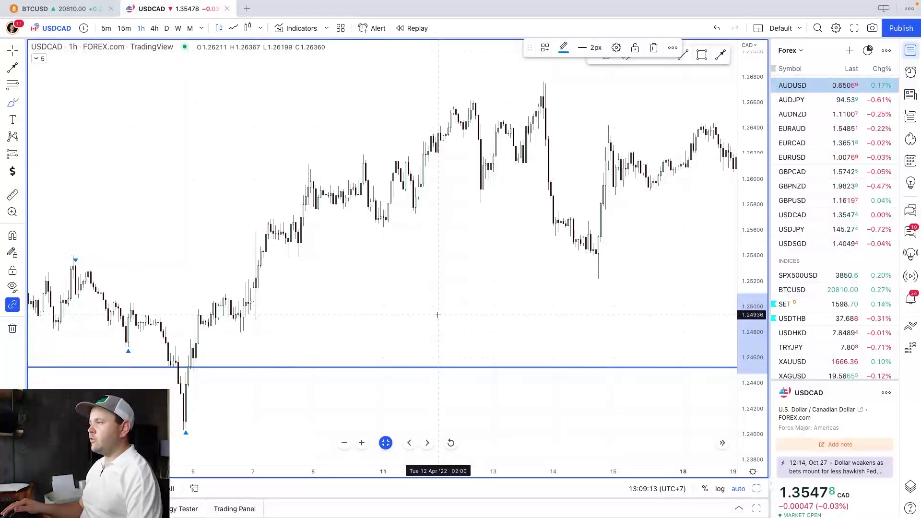
scroll(438, 315, "right", 2)
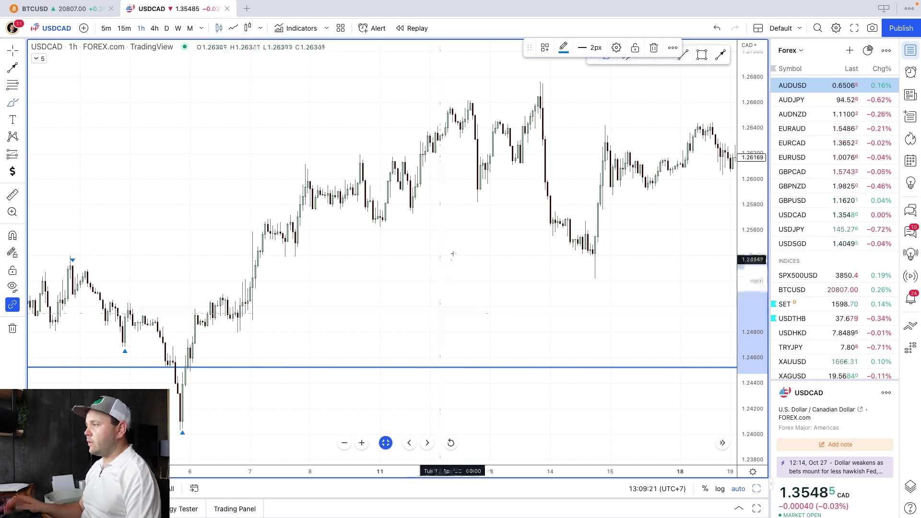
scroll(503, 298, "down", 1)
scroll(503, 298, "down", 1)
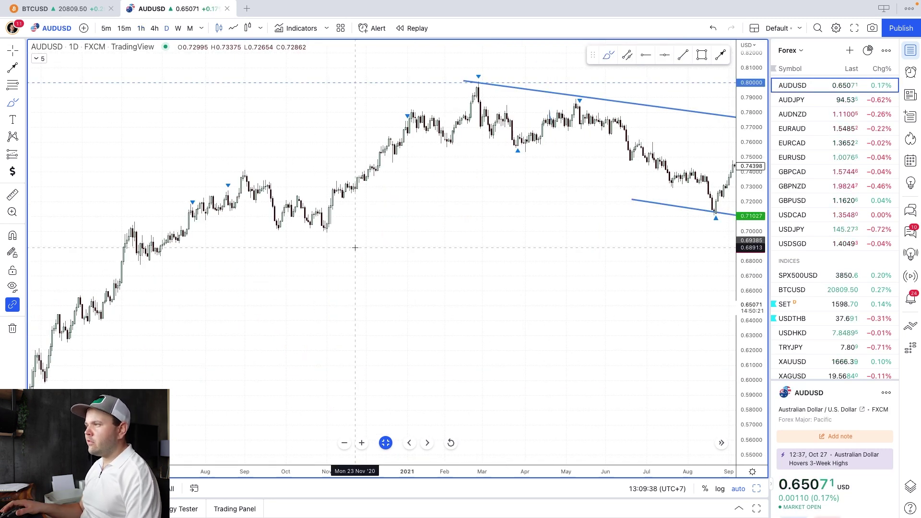
Delete the stray brush stroke over the late-April 2021 candles on the AUDUSD daily chart
scroll(468, 300, "up", 2)
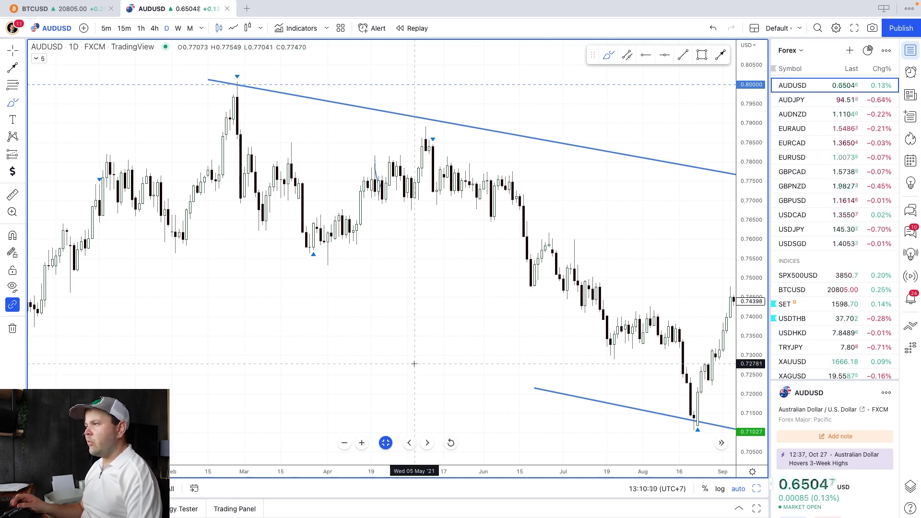
left_click(376, 180)
key("Delete")
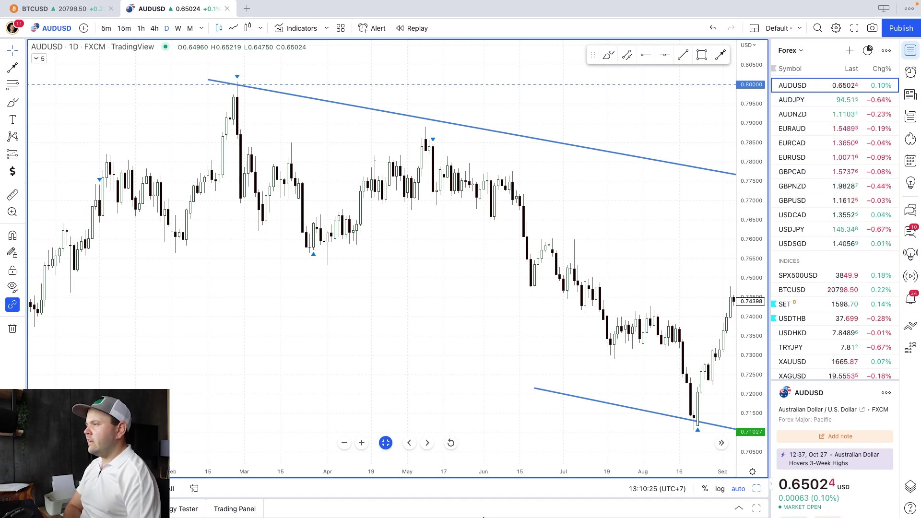
Draw an arrow along the AUDUSD daily decline from 1 November 2021 at 0.75646 to 2 December 2021 at 0.71724
scroll(528, 216, "up", 6)
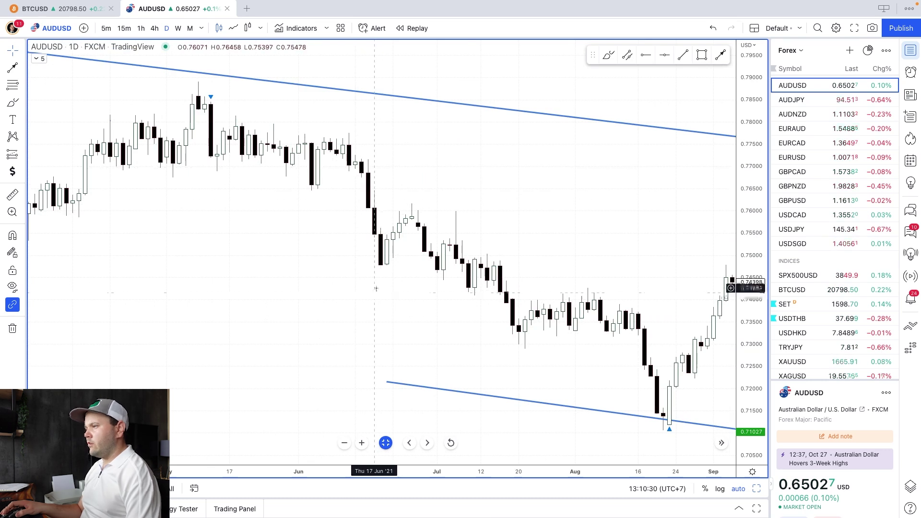
scroll(352, 272, "right", 5)
scroll(374, 231, "up", 4)
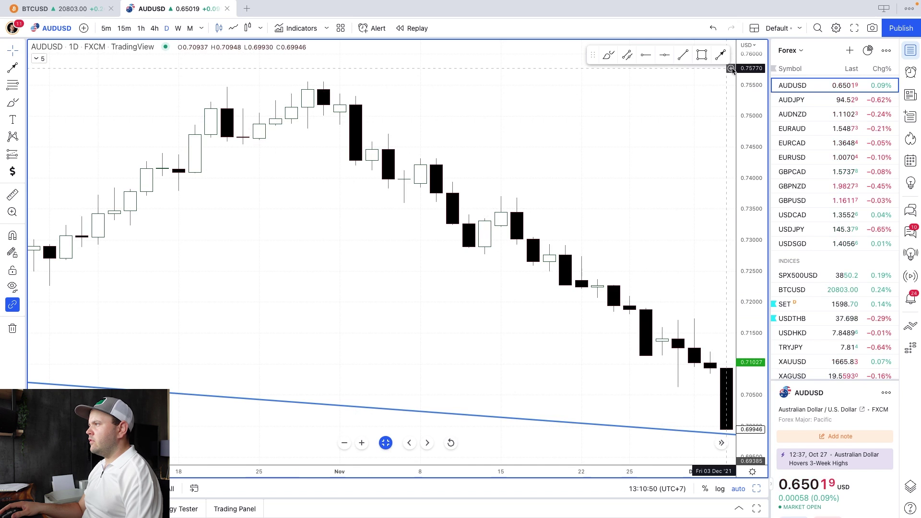
left_click(720, 54)
left_click(338, 79)
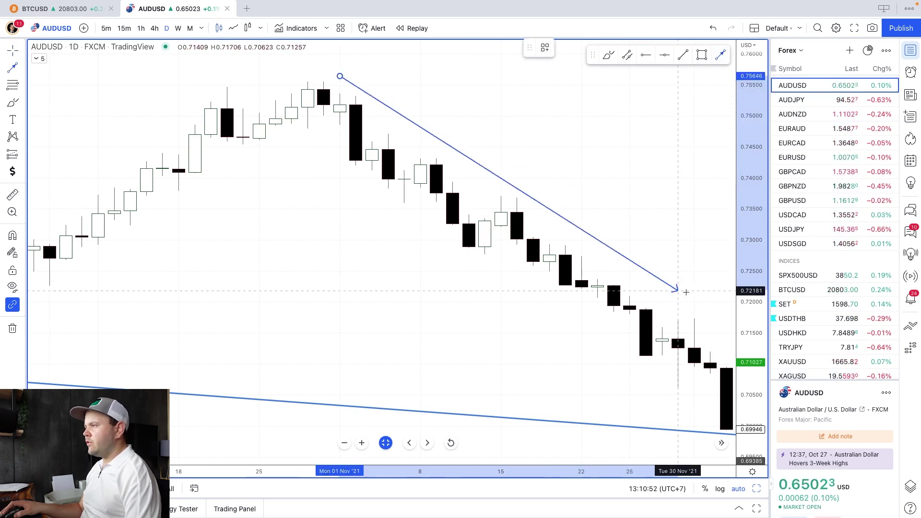
left_click(711, 319)
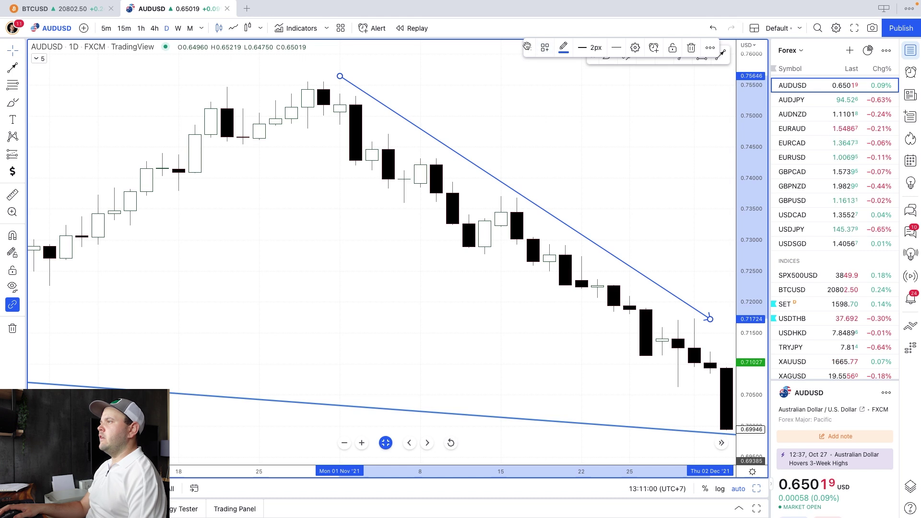
Move the drawing's floating toolbar clear of the favourite tools and draw a vertical downward arrow above the 3 December 2021 candle
left_click_drag(527, 47, 346, 57)
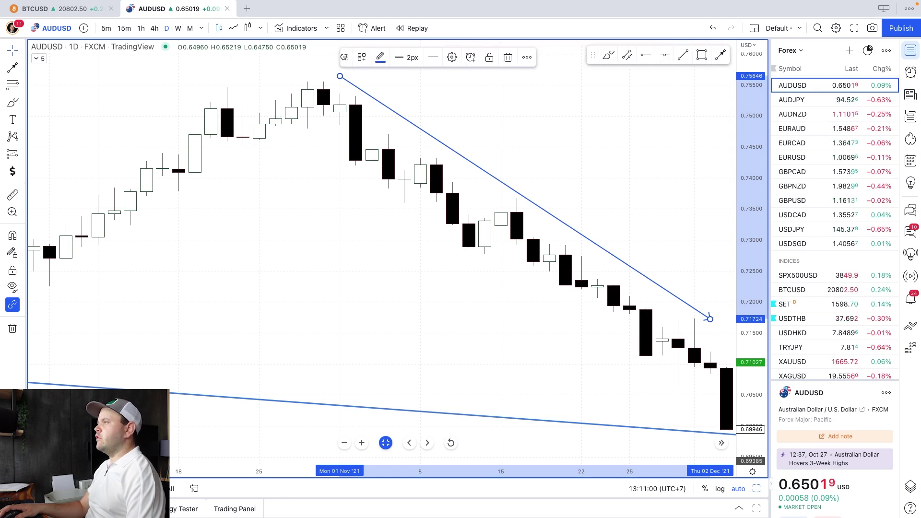
left_click(726, 61)
mouse_move(726, 273)
left_mouse_down()
mouse_move(727, 372)
mouse_move(730, 363)
left_mouse_up()
left_click(672, 398)
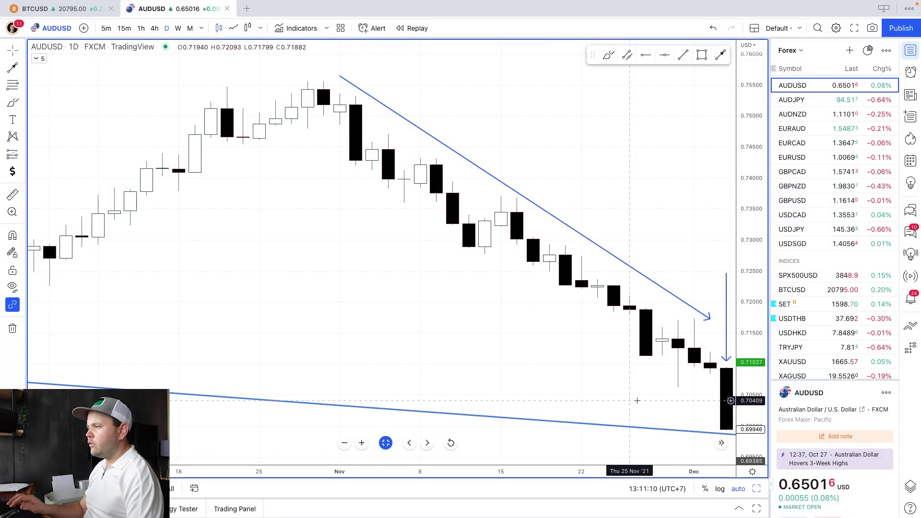
Follow the daily AUDUSD price action from the 3 December 2021 arrow forward into January 2022
scroll(637, 400, "right", 10)
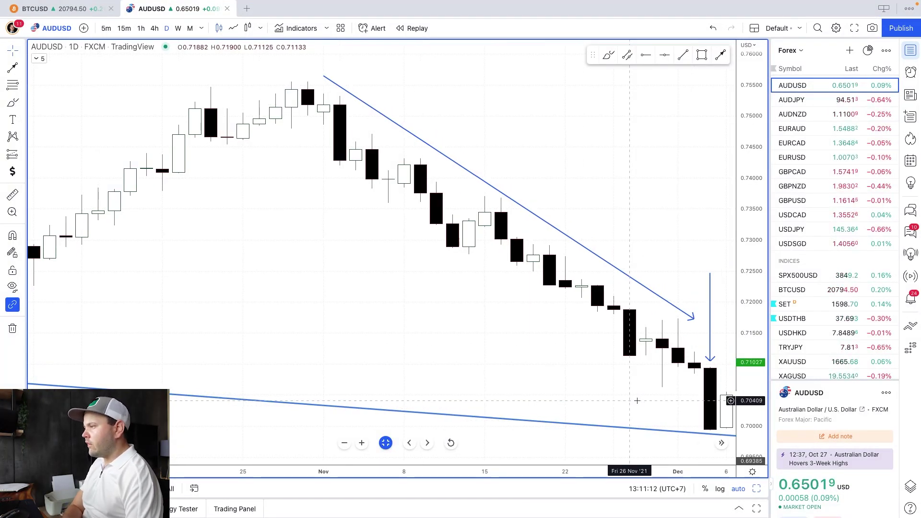
scroll(638, 405, "right", 13)
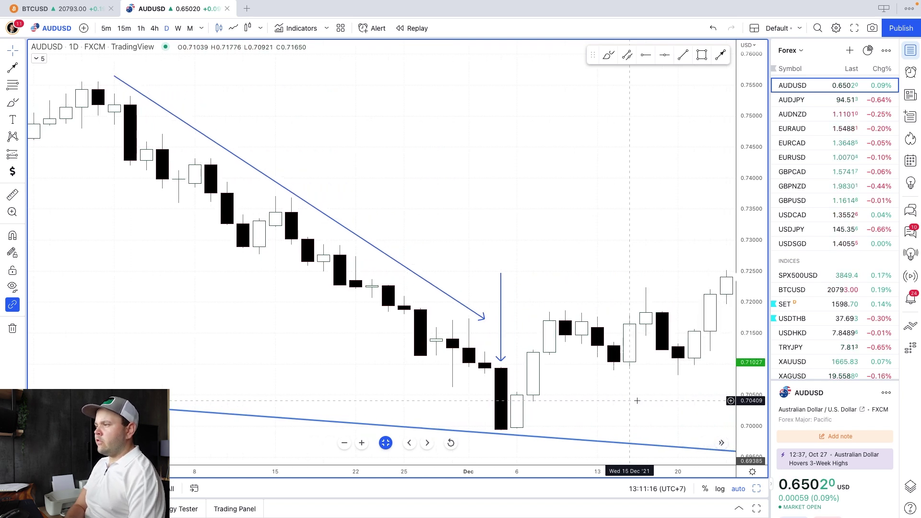
scroll(637, 401, "right", 8)
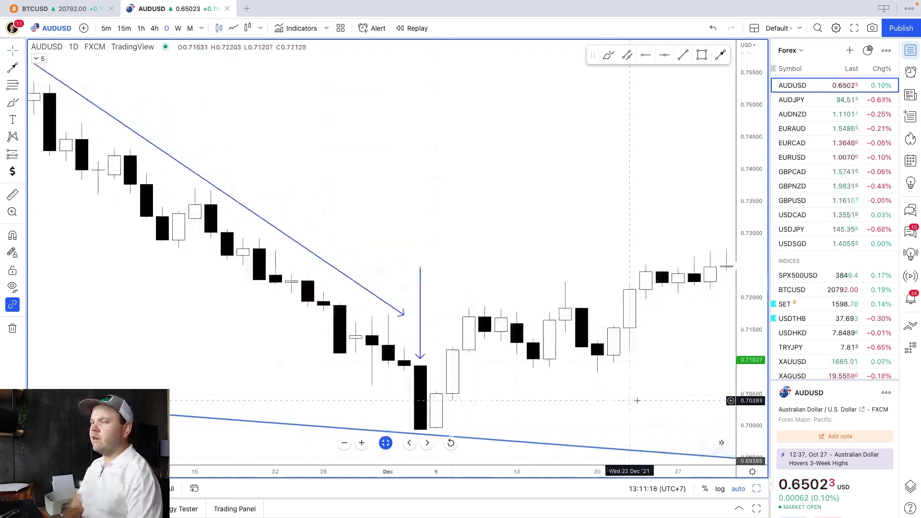
scroll(637, 400, "right", 2)
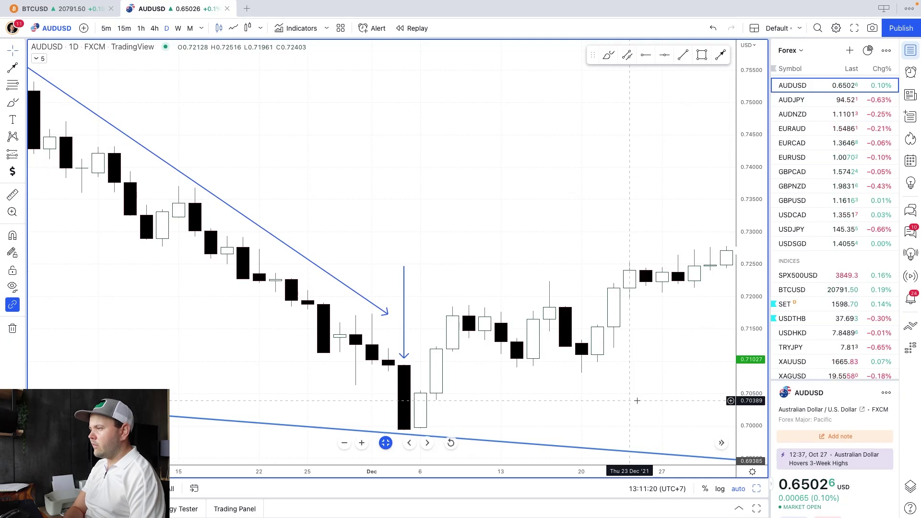
scroll(637, 401, "right", 6)
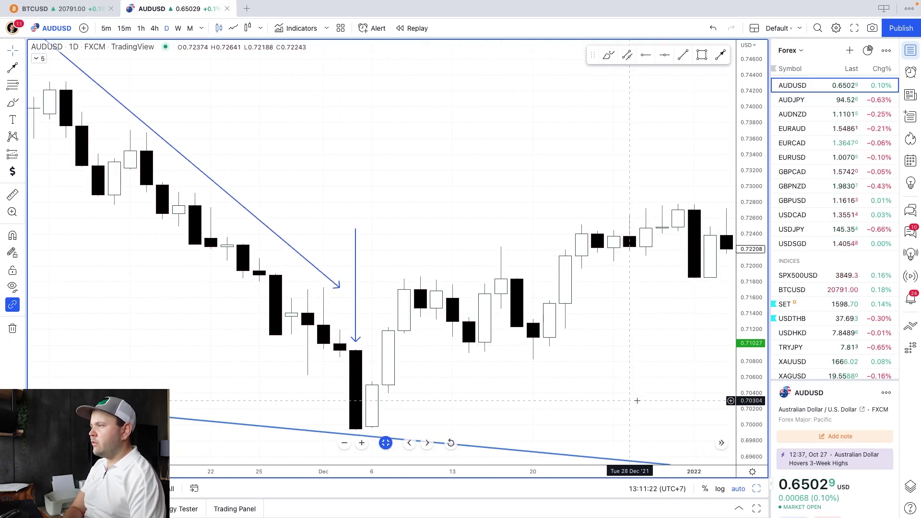
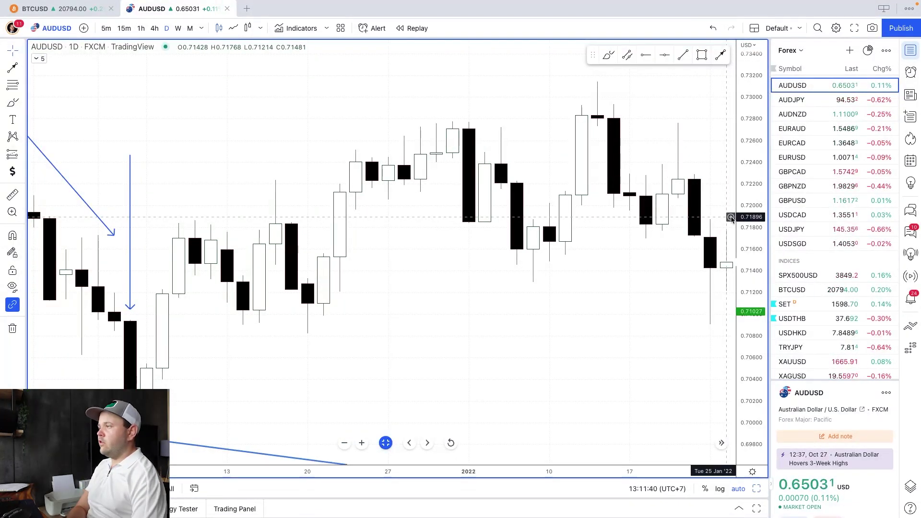
Draw a downward arrow with the brush above the 12 January 2022 candle, keeping its head aligned with the shaft
left_click_drag(582, 92, 596, 84)
left_click(608, 55)
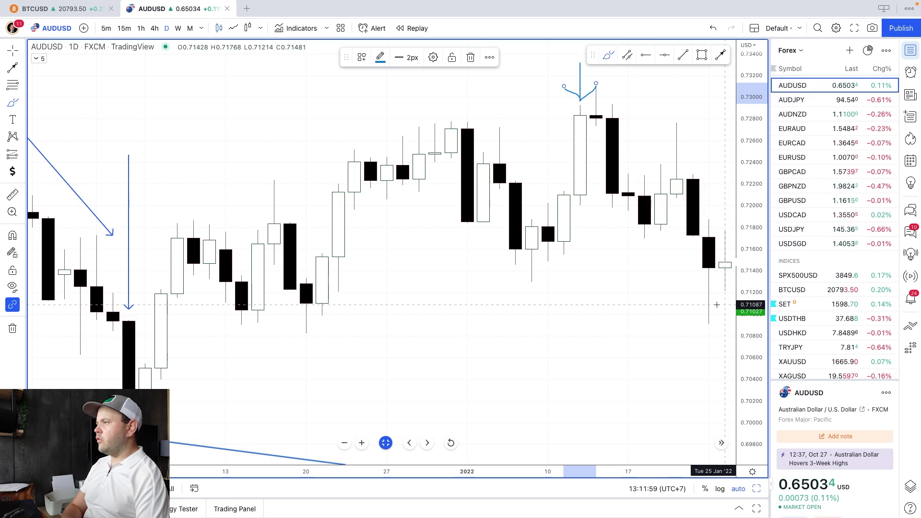
key("Left")
key("Left")
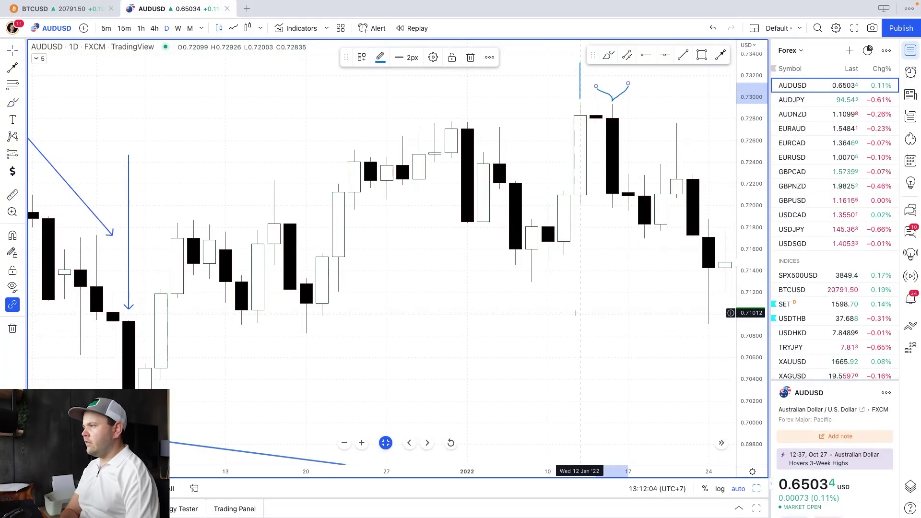
key("Left")
key("Left")
key("Escape")
Follow the daily AUDUSD candles from the 12 January 2022 arrow through the late-January low into early March 2022
scroll(628, 269, "right", 10)
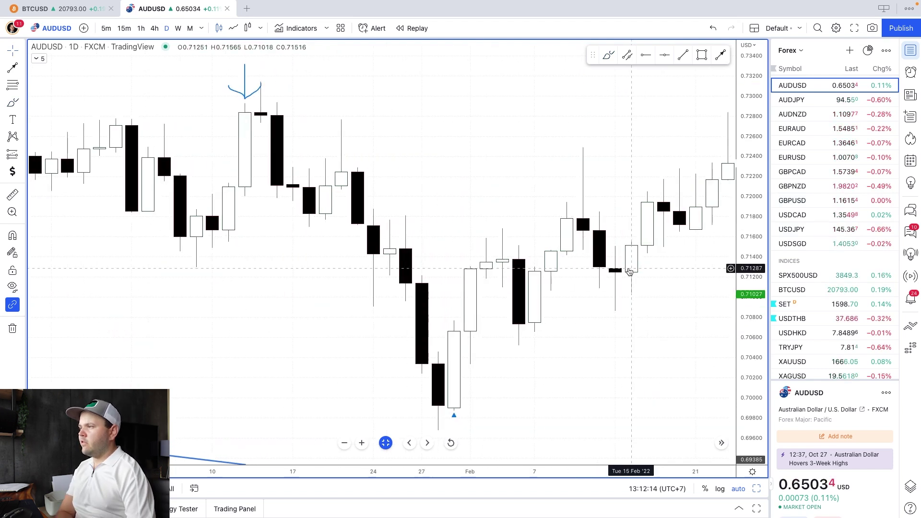
key("Right")
key("Right")
key("Right")
key("Right")
key("Right")
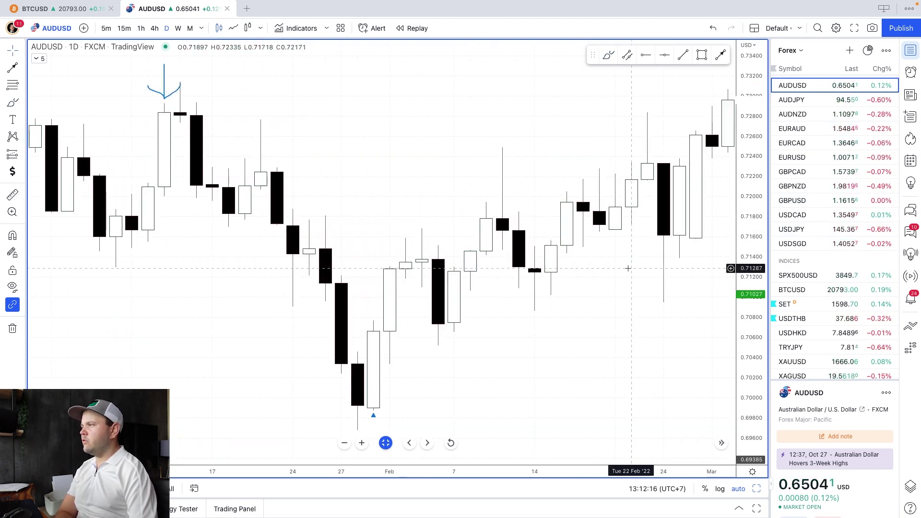
key("Right")
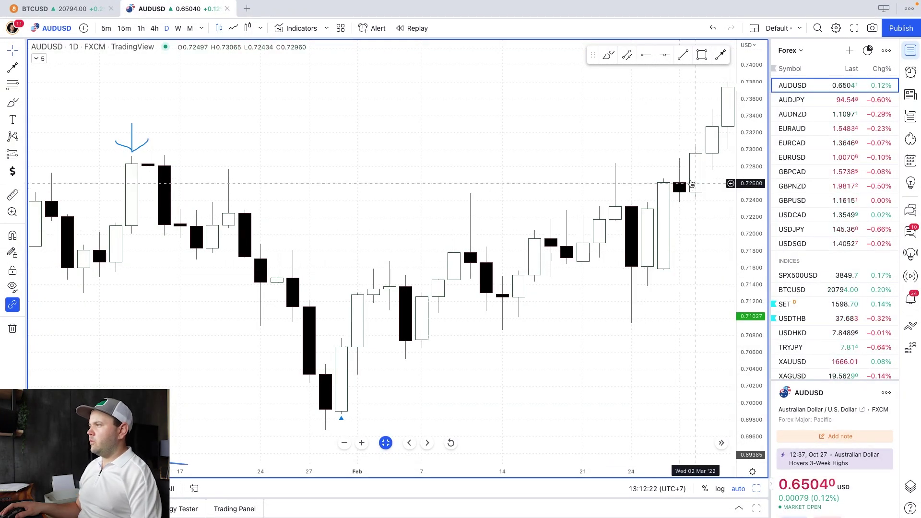
key("Right")
key("Right")
key("Right")
key("Right")
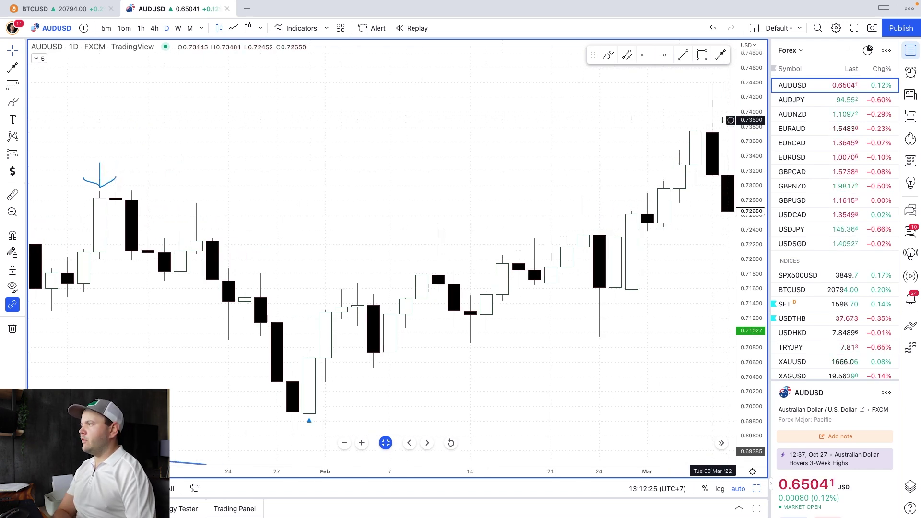
Follow the daily AUDUSD price action from early March 2022 up to the descending blue line in late March
key("Right")
key("Right")
key("Right")
key("Right")
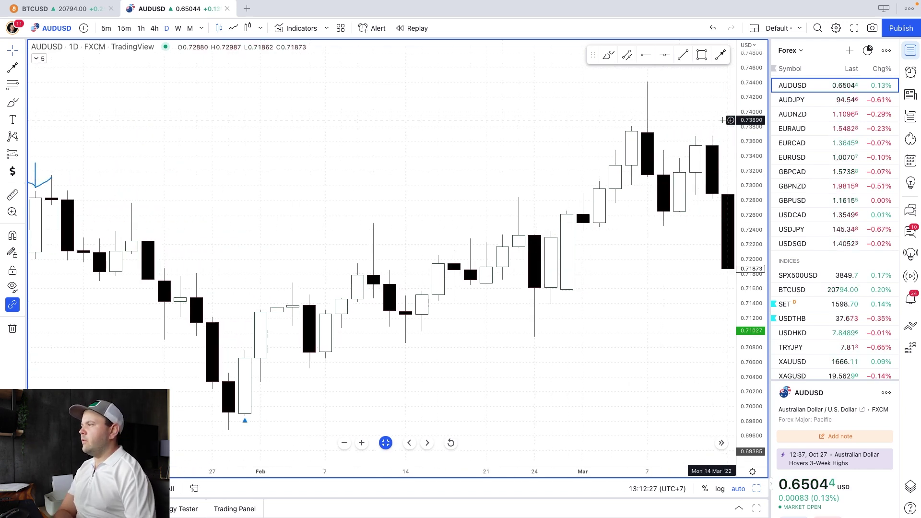
key("Right")
key("Right")
key("Right")
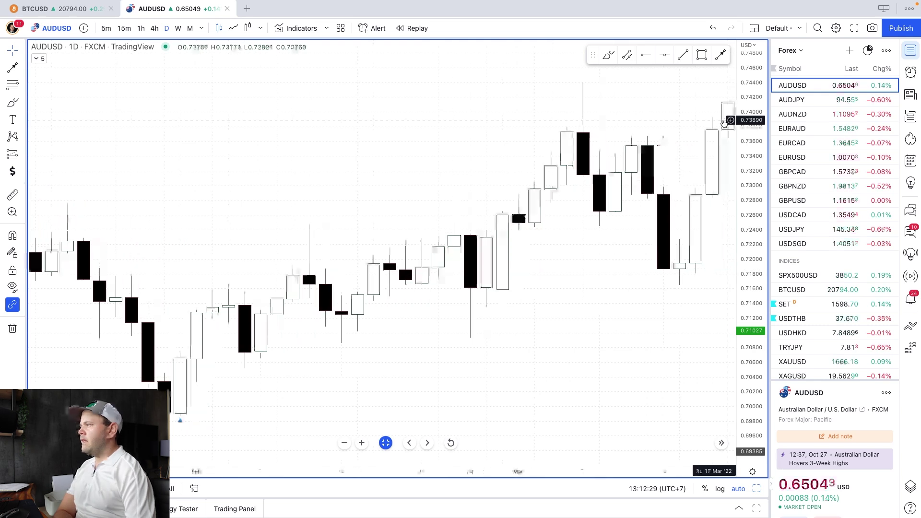
key("Right")
key("Right")
key("Right")
key("Right")
key("Right")
key("Right")
key("Right")
key("Right")
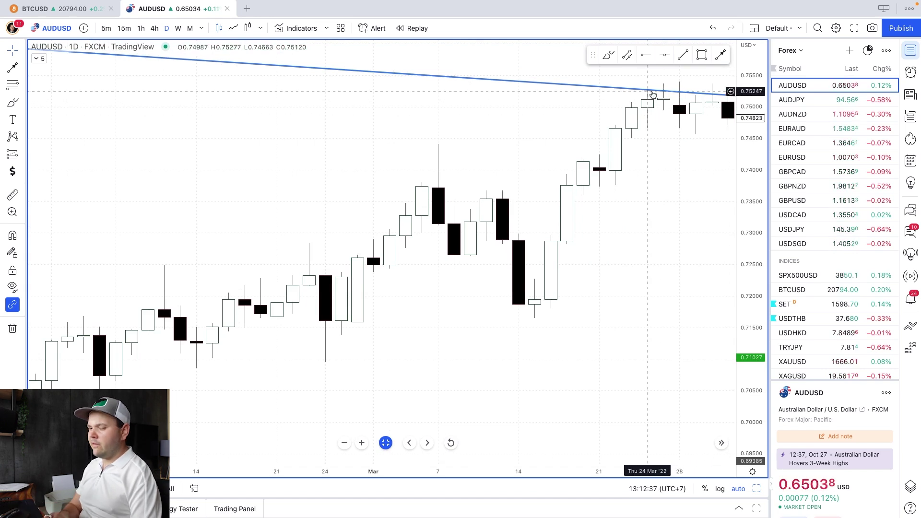
Examine how the daily AUDUSD candles behave around the descending blue resistance line from late March to mid-April 2022
key("Right")
key("Right")
key("Right")
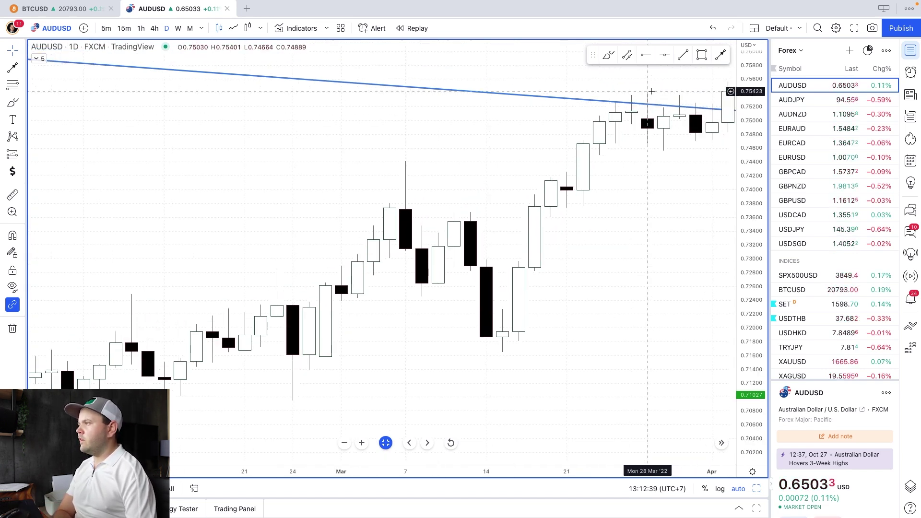
key("Right")
key("Right")
key("Right")
key("Right")
key("Right")
key("Right")
key("Right")
key("Right")
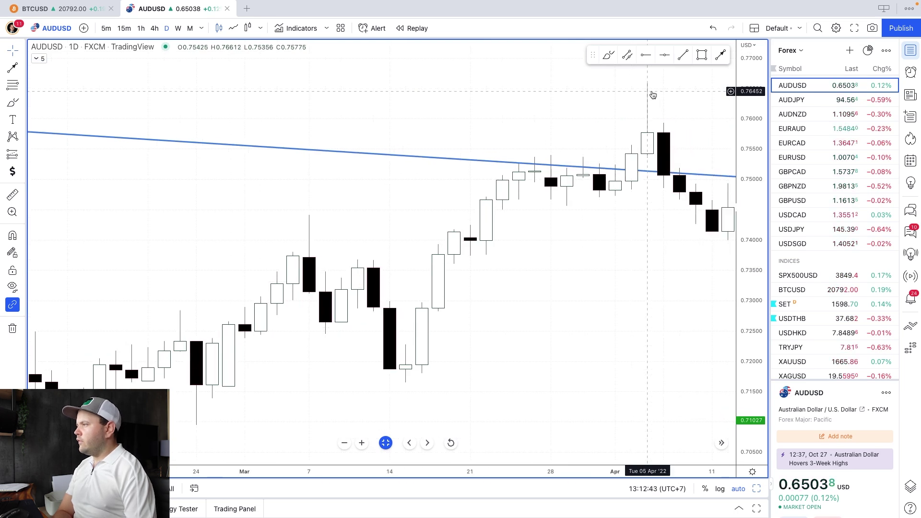
key("Right")
key("Right")
key("Right")
key("Right")
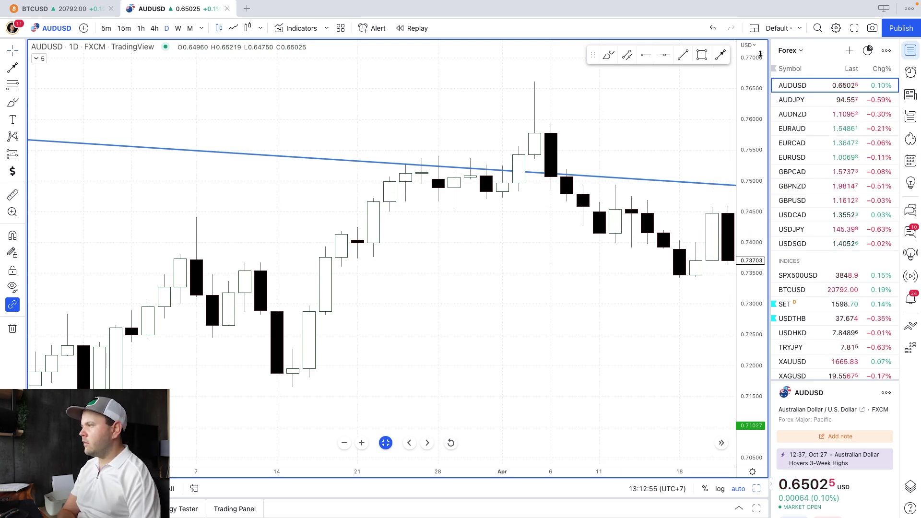
Follow the AUDUSD decline away from the descending blue resistance line, from mid-April into May 2022
key("Right")
key("Right")
key("Right")
key("Right")
key("Right")
key("Right")
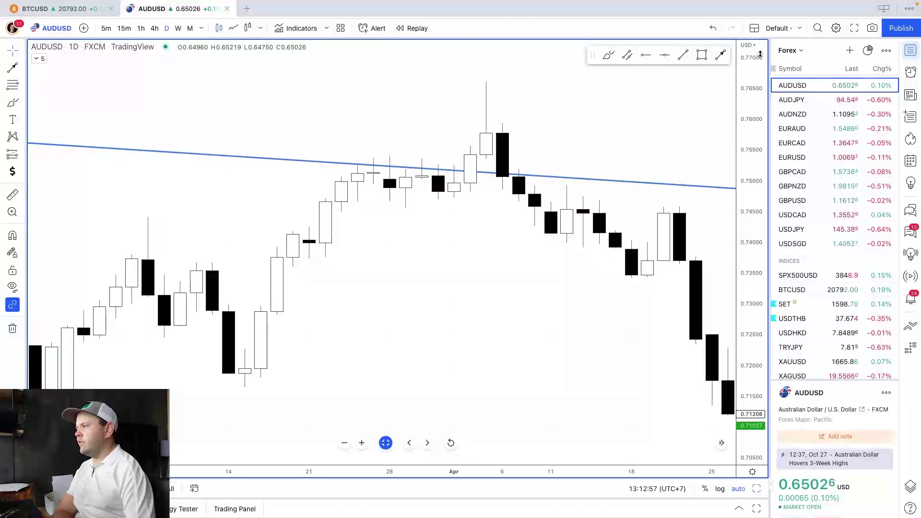
key("Right")
key("Right")
key("Right")
key("Right")
key("Right")
key("Right")
key("Right")
key("Right")
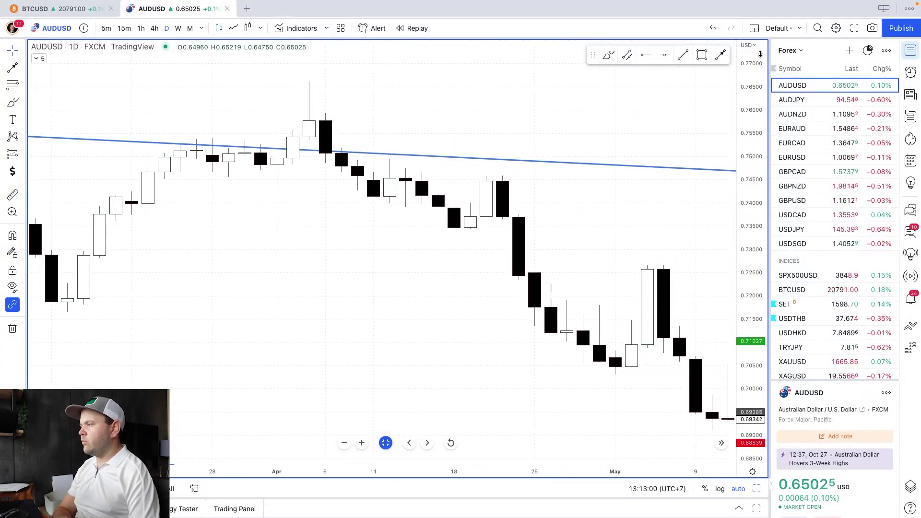
Switch to the SPX500USD daily chart and circle the late-May to early-June 2022 candles at the descending channel's dashed midline with the brush
left_click(809, 276)
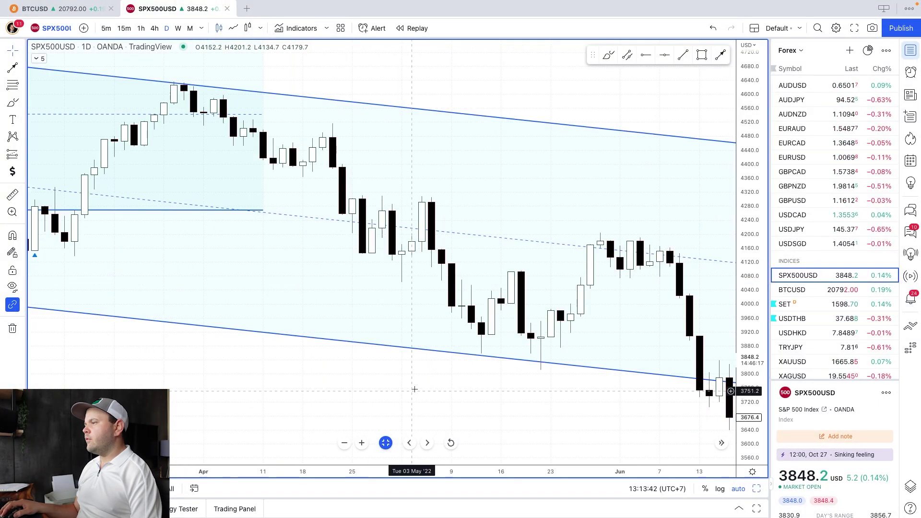
scroll(258, 261, "down", 5)
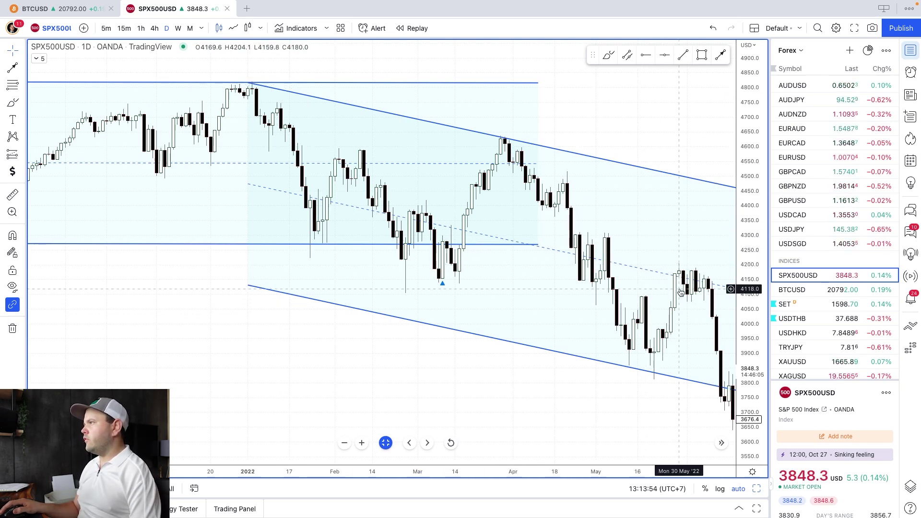
left_click(608, 55)
mouse_move(714, 270)
left_mouse_down()
mouse_move(648, 258)
mouse_move(679, 290)
mouse_move(731, 295)
mouse_move(714, 272)
left_mouse_up()
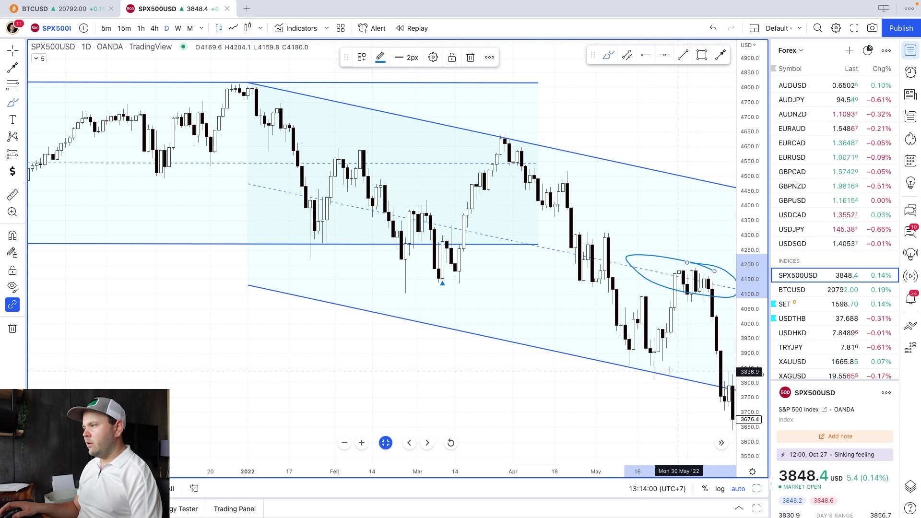
Brush a short vertical stroke above the 16 June 2022 SPX500USD candle and a short horizontal stroke near its low
scroll(634, 363, "down", 4)
scroll(633, 364, "down", 3)
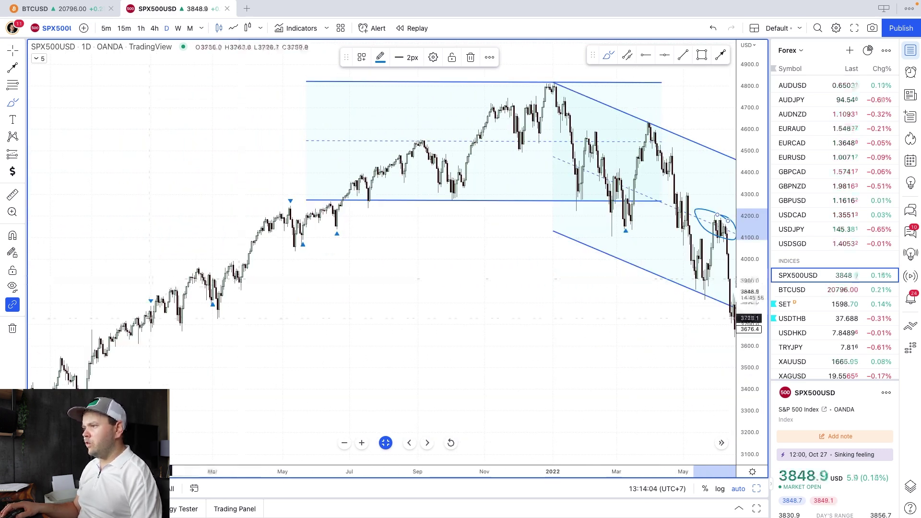
scroll(490, 298, "up", 5)
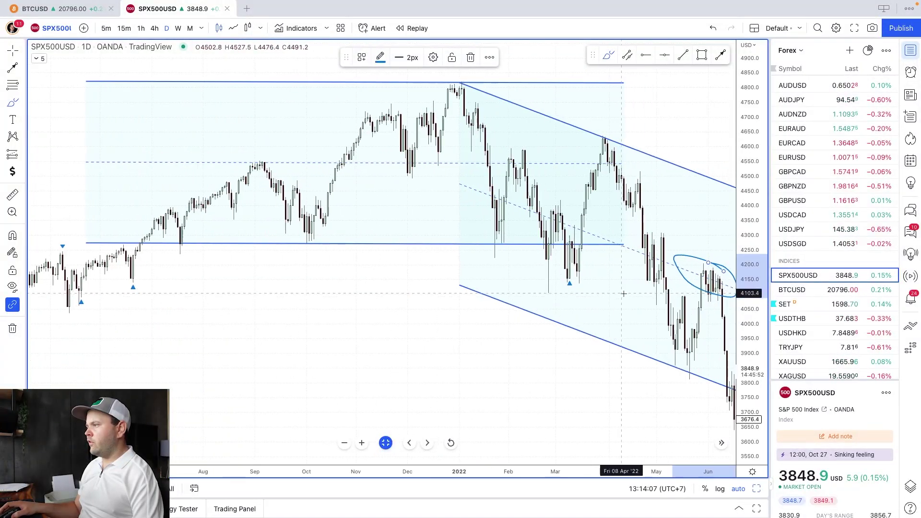
scroll(655, 335, "up", 4)
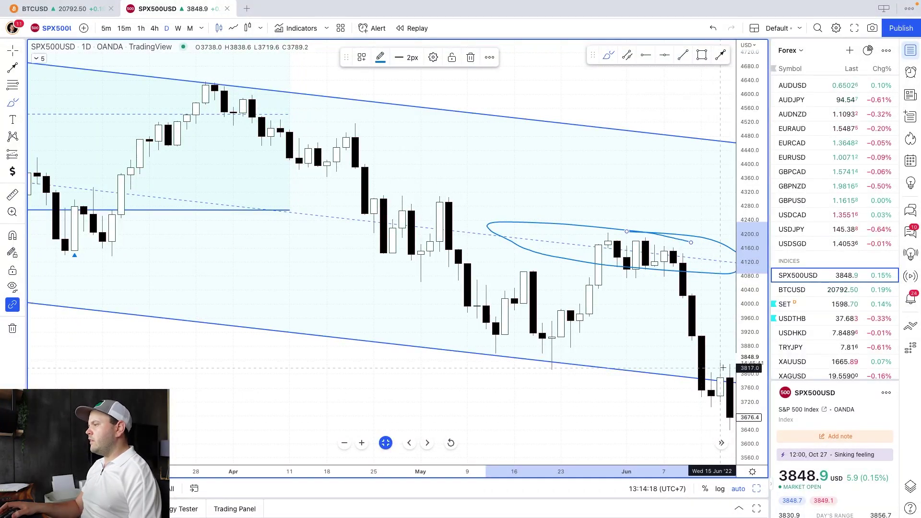
left_click(728, 336)
left_click(730, 382)
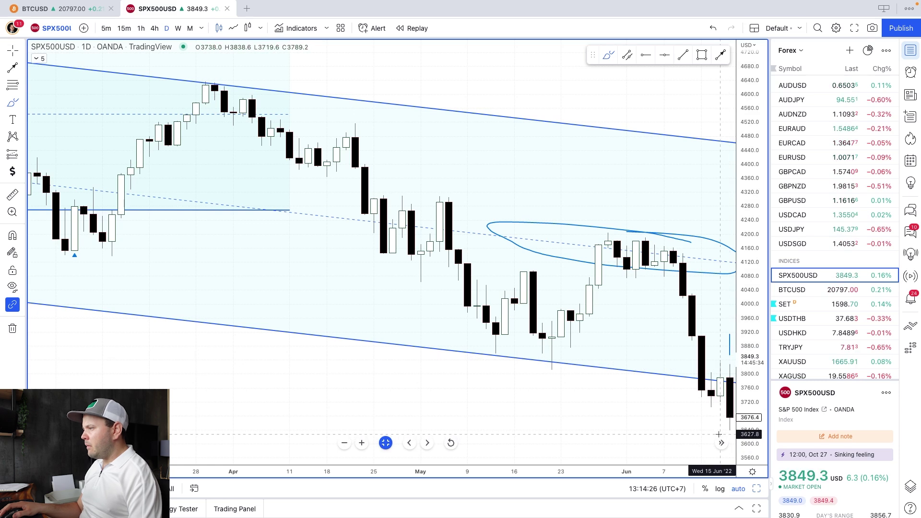
left_click_drag(714, 430, 754, 428)
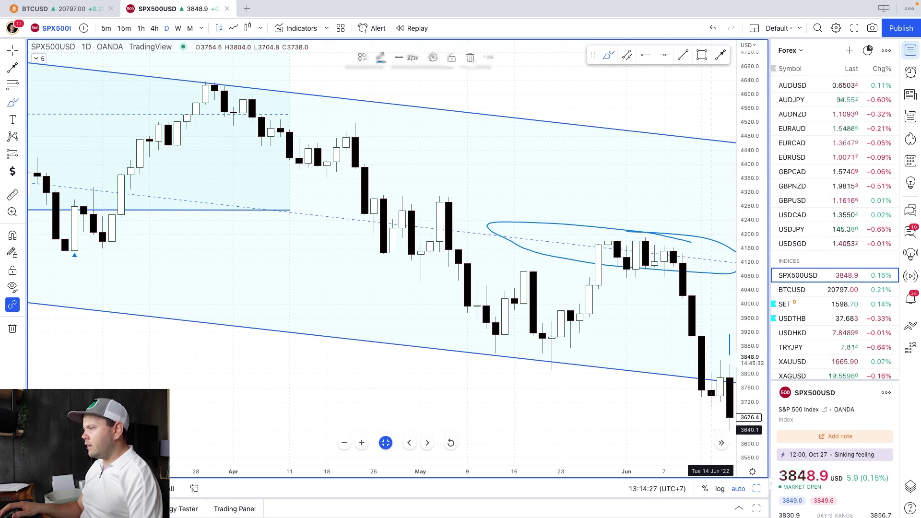
left_click(754, 428)
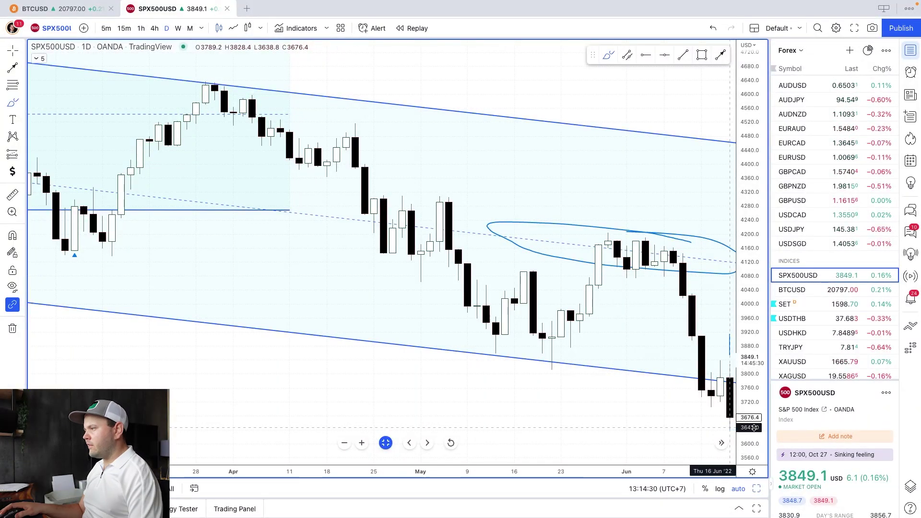
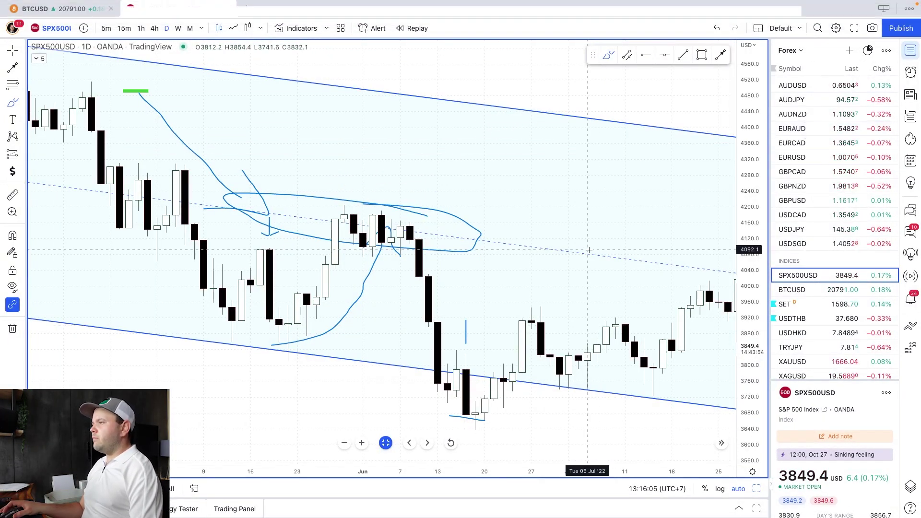
scroll(589, 250, "down", 5)
scroll(581, 245, "up", 6)
scroll(580, 243, "down", 5)
scroll(580, 243, "up", 3)
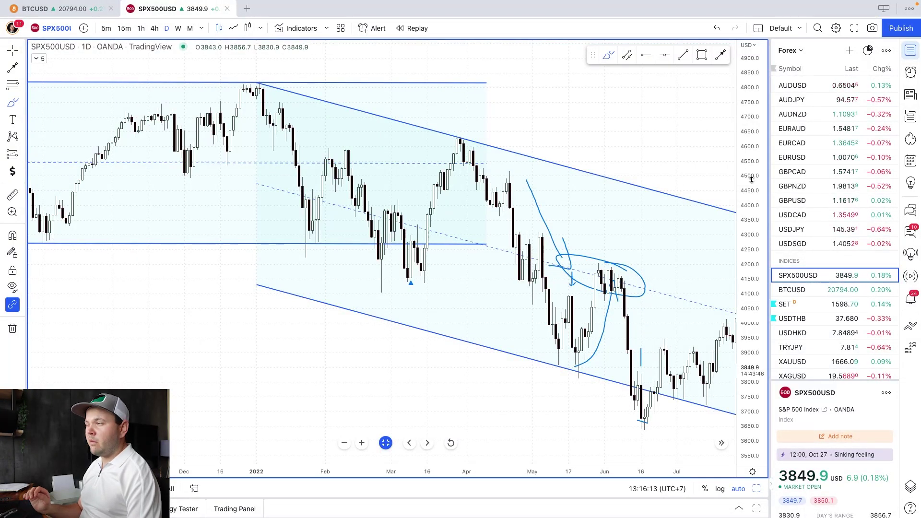
Switch to the AUDJPY daily chart and go back to its 2019 to mid-2020 price history
left_click(814, 87)
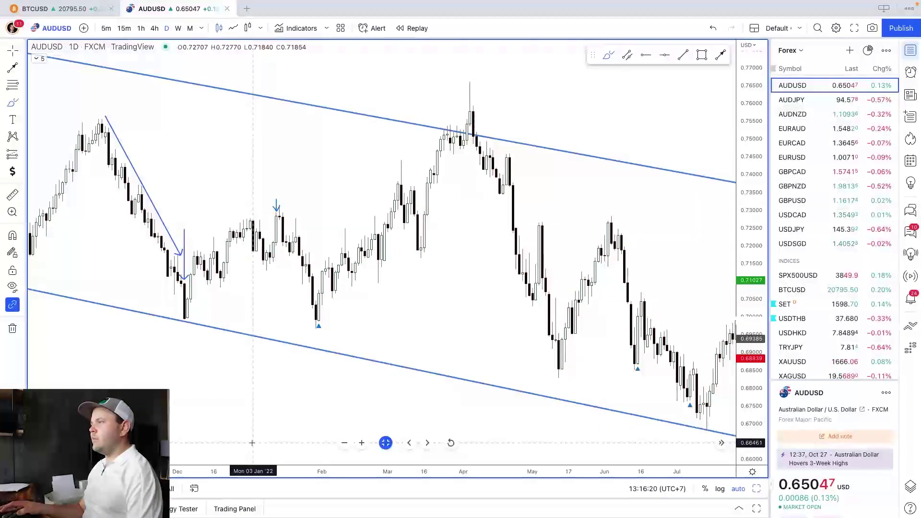
key("space")
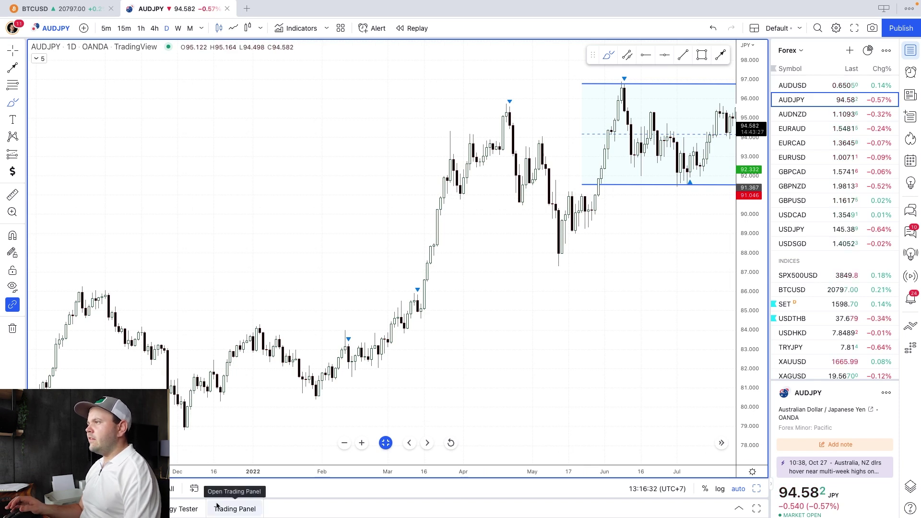
scroll(381, 257, "down", 5)
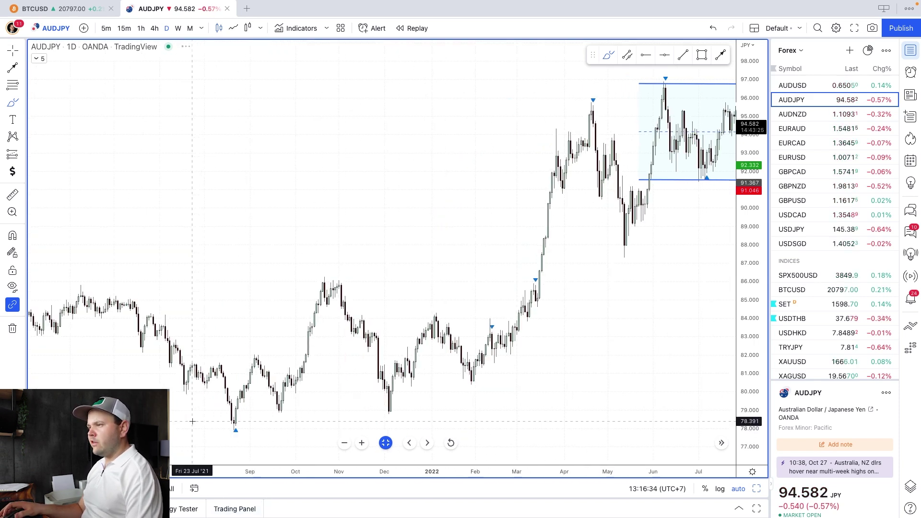
left_click_drag(89, 384, 572, 368)
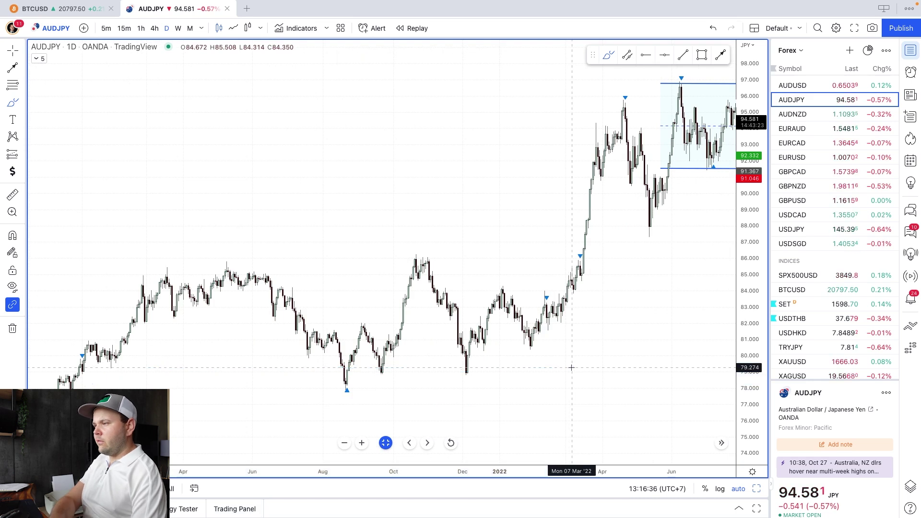
scroll(527, 360, "left", 10)
scroll(405, 351, "left", 10)
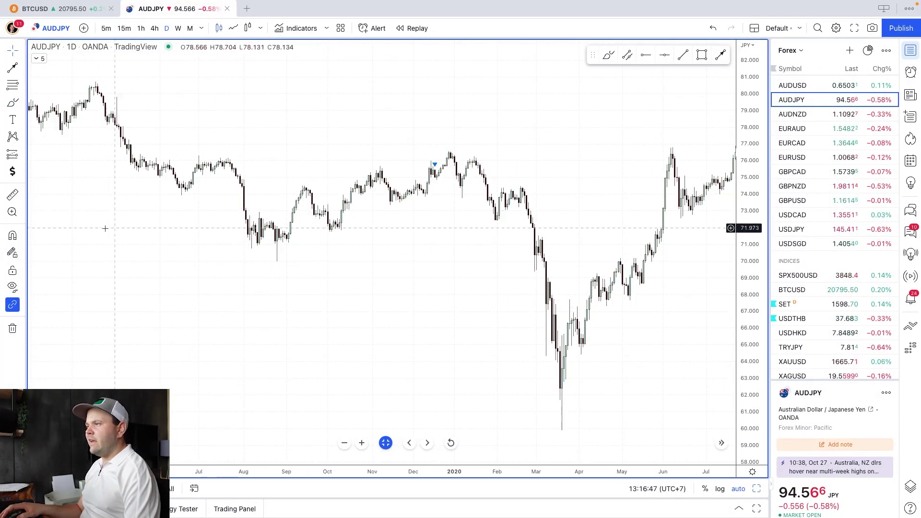
Draw a near-horizontal support trend line on AUDJPY at about 71.1 from June 2019 to 1 October 2019
left_click(683, 55)
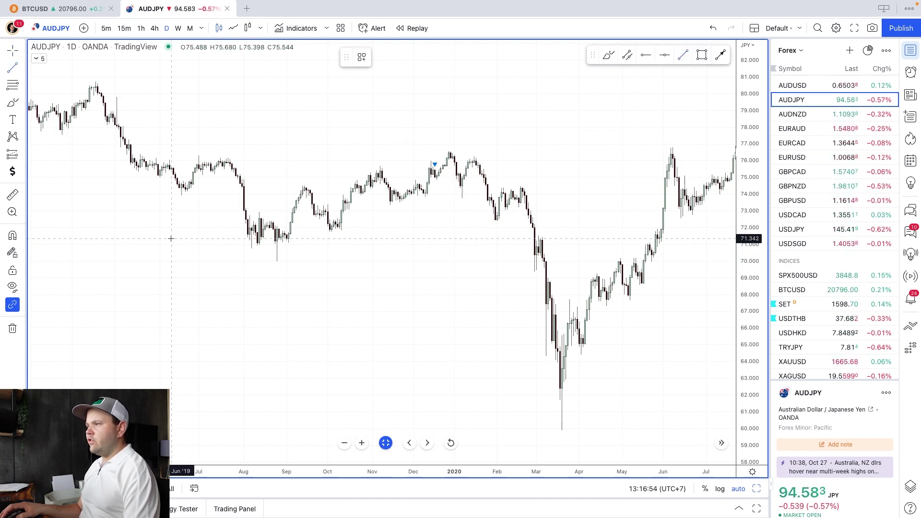
left_click(169, 242)
left_click(328, 242)
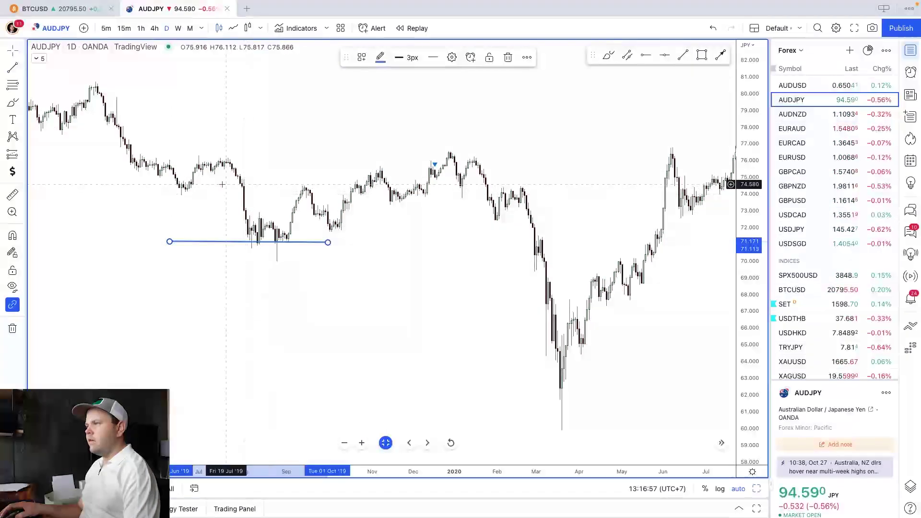
Draw a near-horizontal resistance trend line on AUDJPY at about 76.2 from 17 June 2019 to 28 February 2020
left_click_drag(300, 165, 364, 166)
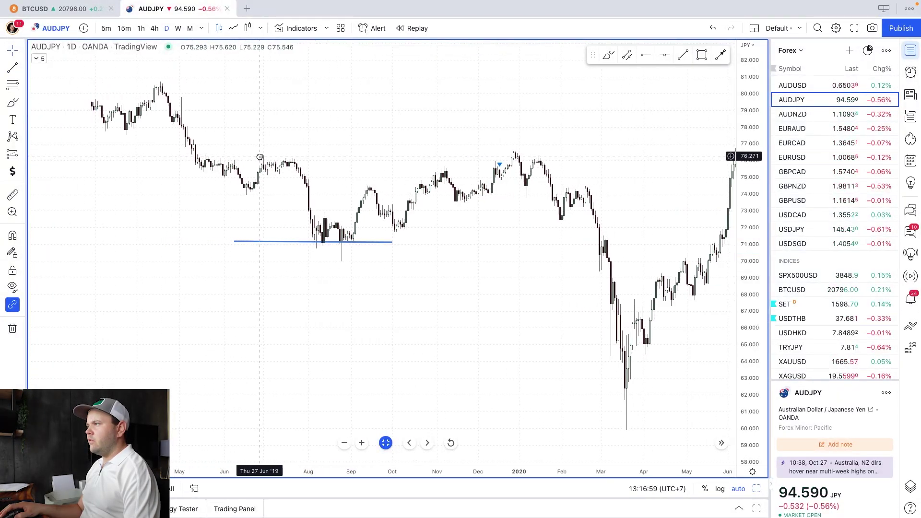
left_click(243, 157)
left_click(599, 157)
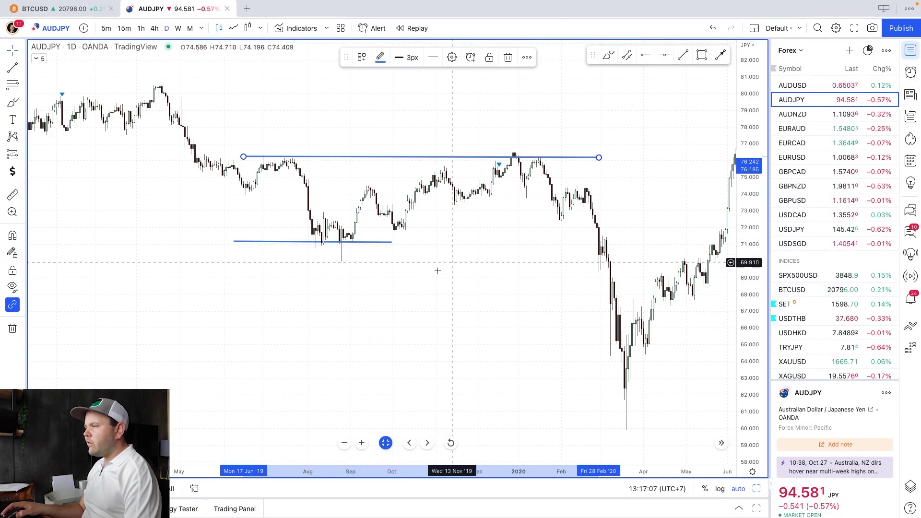
scroll(452, 266, "down", 1)
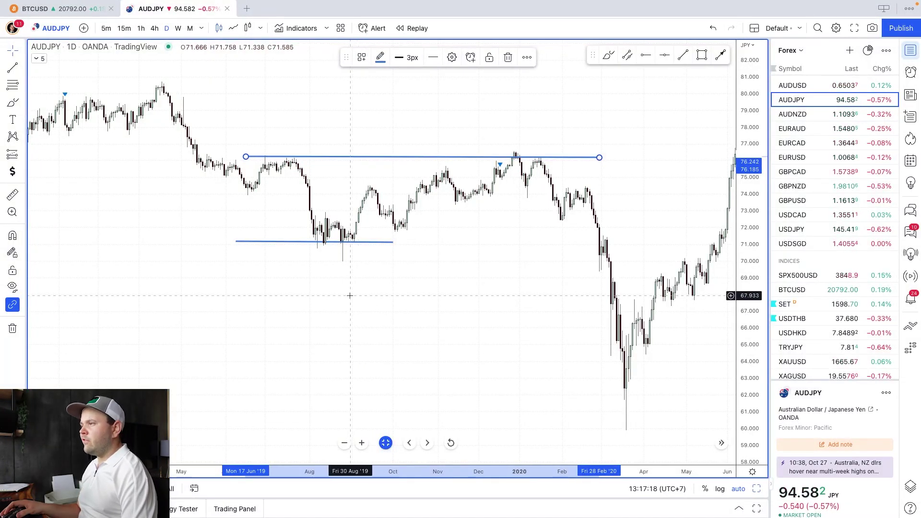
Switch AUDJPY to the 4-hour timeframe and bring the January to mid-March 2020 price action into view
scroll(535, 259, "up", 3)
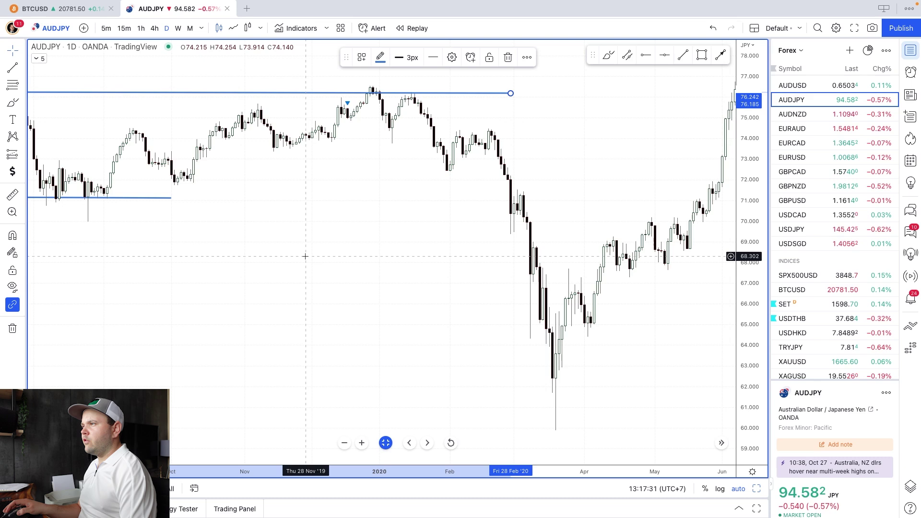
left_click(154, 29)
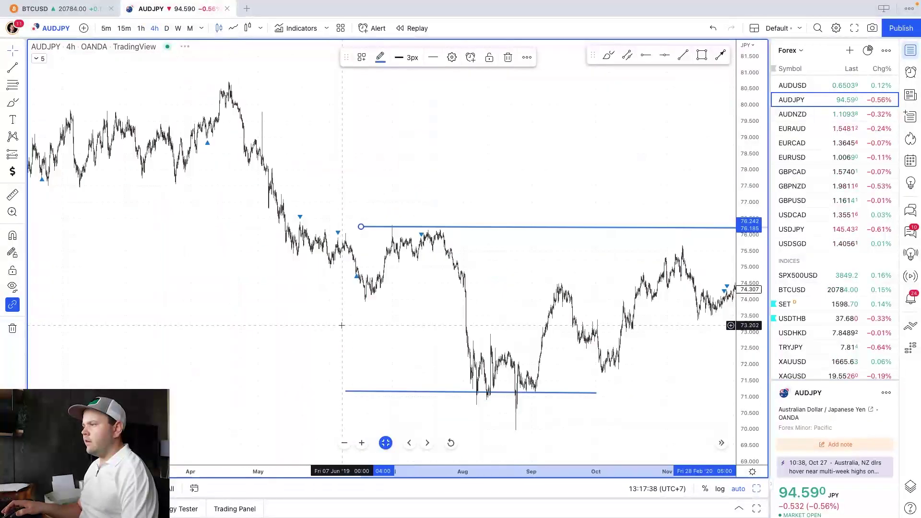
scroll(509, 336, "up", 2)
mouse_move(600, 368)
left_mouse_down()
mouse_move(401, 370)
mouse_move(257, 350)
left_mouse_up()
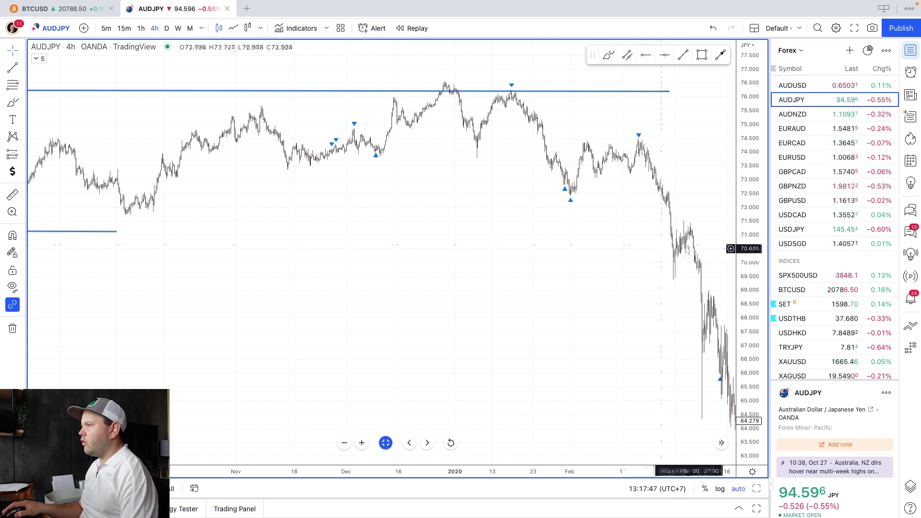
scroll(657, 238, "right", 5)
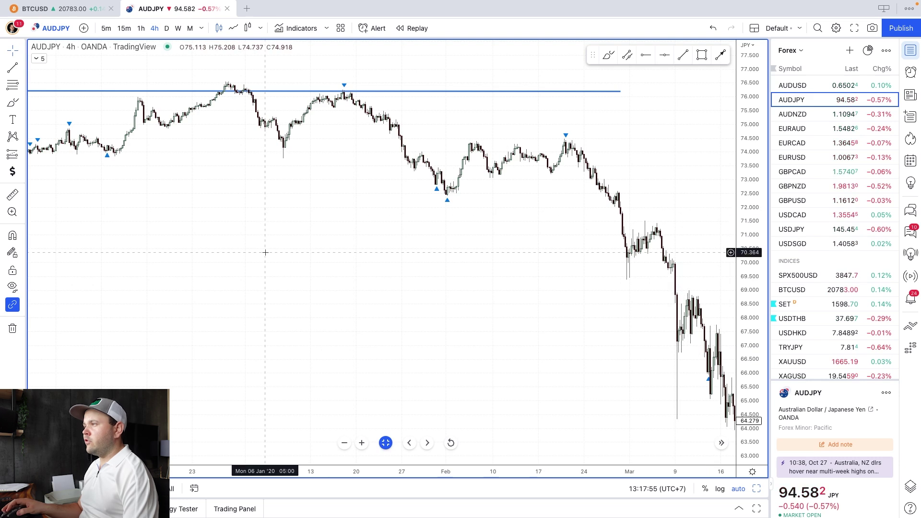
Brush a flat loop around the early March 2020 consolidation near 71, a falling stroke from it, and a small loop around the highs near 68.8
left_click(609, 55)
mouse_move(661, 231)
left_mouse_down()
mouse_move(598, 244)
mouse_move(654, 245)
left_mouse_up()
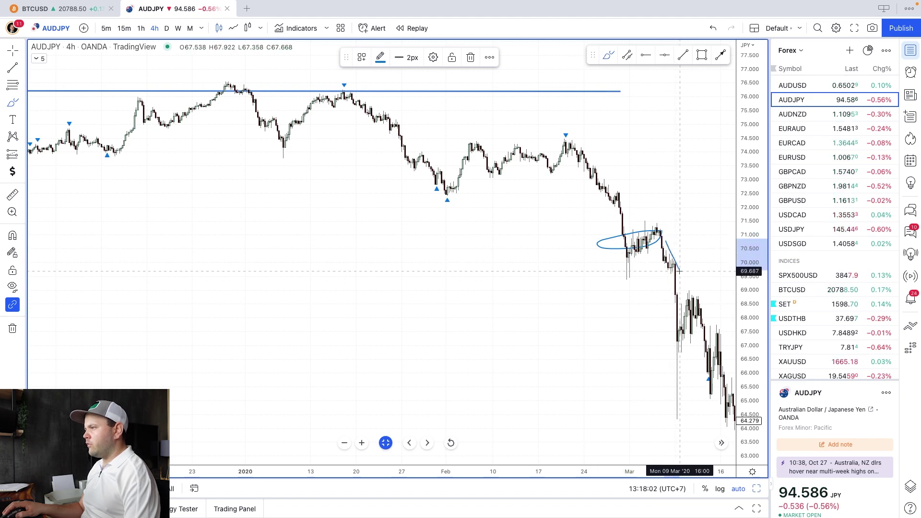
left_click(697, 291)
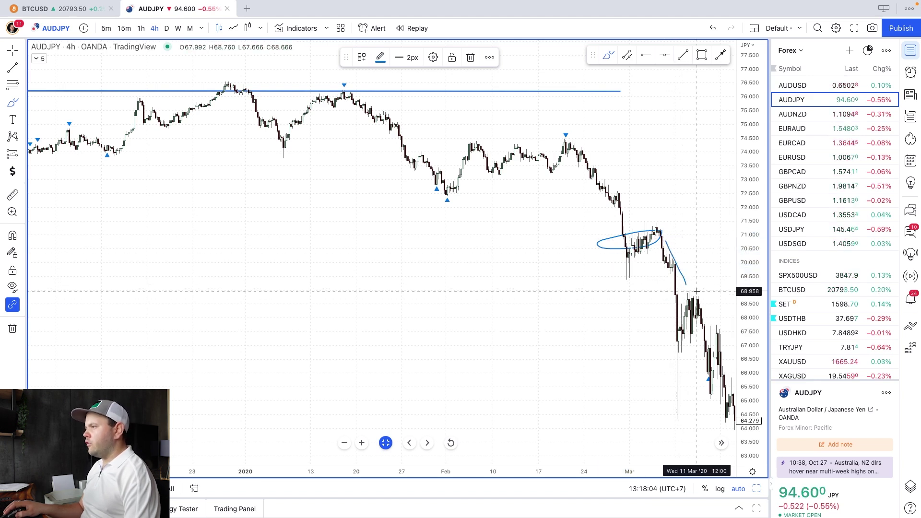
mouse_move(678, 293)
left_mouse_down()
mouse_move(704, 296)
mouse_move(695, 290)
left_mouse_up()
Place a short position on AUDJPY at 67.547 on 12 March 2020 with its stop at 69.132, just above the brushed loop
scroll(694, 317, "down", 2)
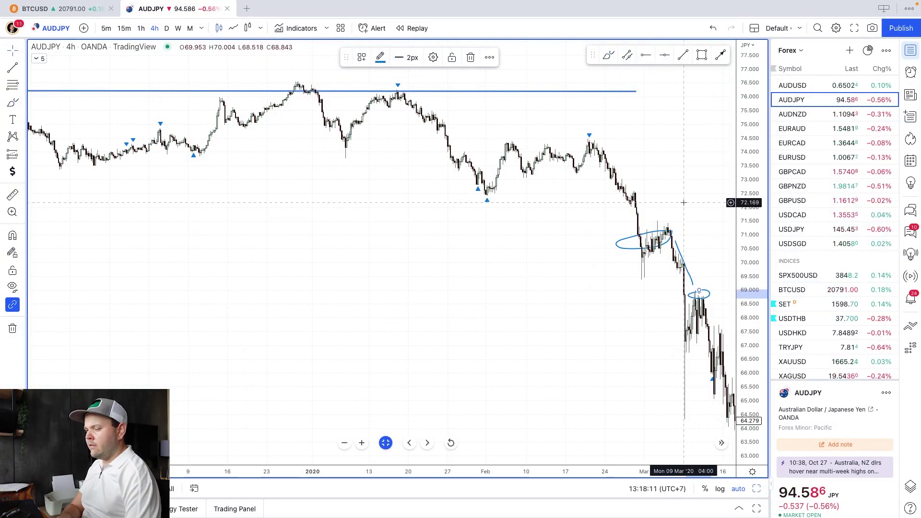
scroll(683, 202, "right", 2)
scroll(684, 202, "right", 2)
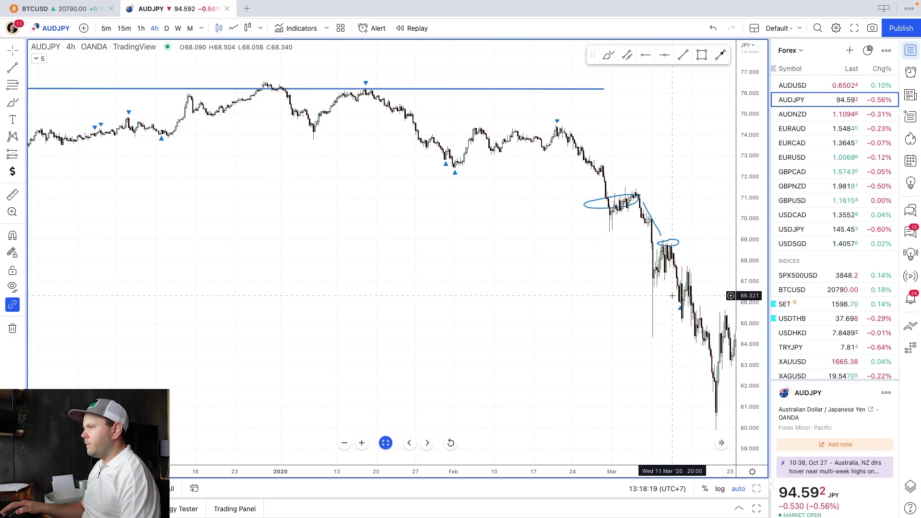
scroll(672, 296, "up", 5)
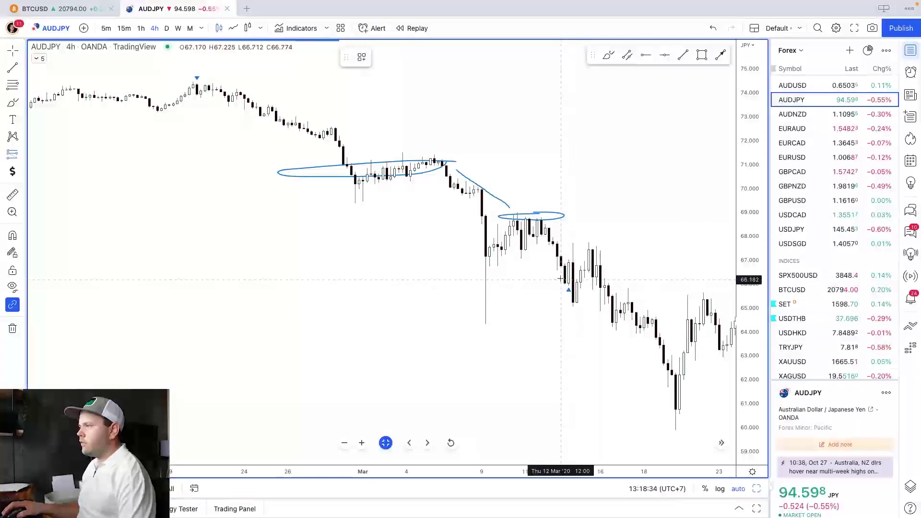
left_click(550, 247)
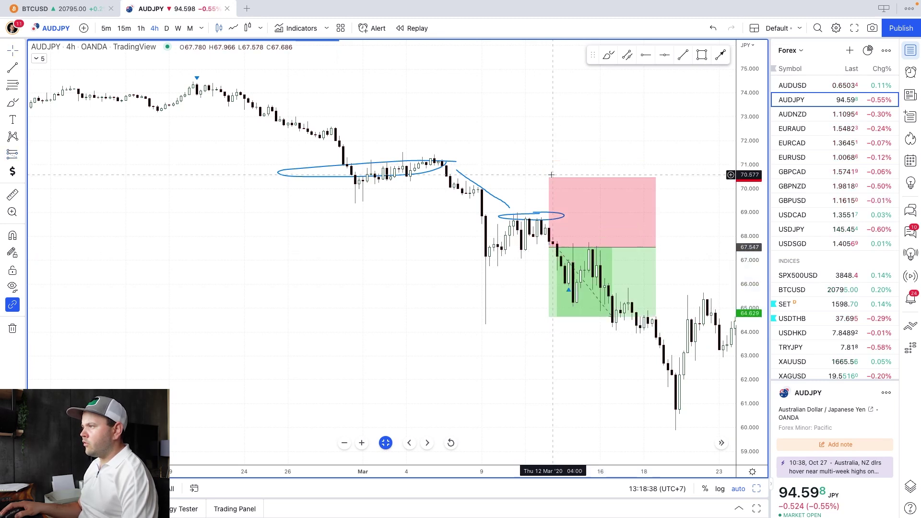
left_click_drag(552, 173, 542, 210)
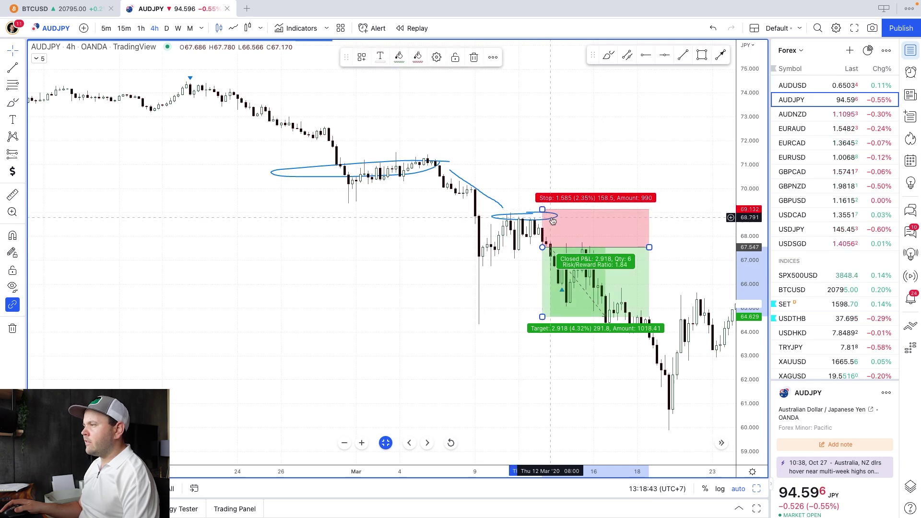
Extend the short position's target down to the March 2020 low, then bring it back up to 62.951
scroll(555, 322, "down", 2)
mouse_move(556, 323)
left_mouse_down()
mouse_move(558, 315)
mouse_move(555, 430)
left_mouse_up()
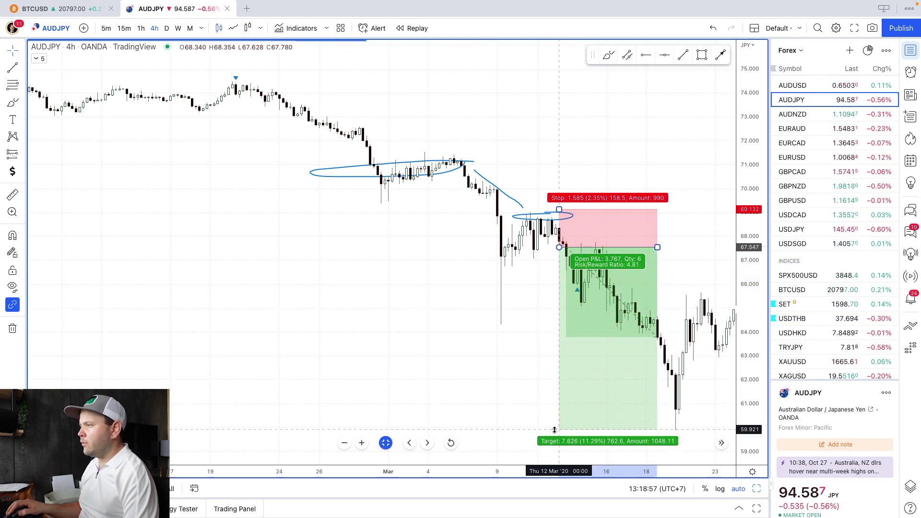
left_click_drag(555, 430, 548, 357)
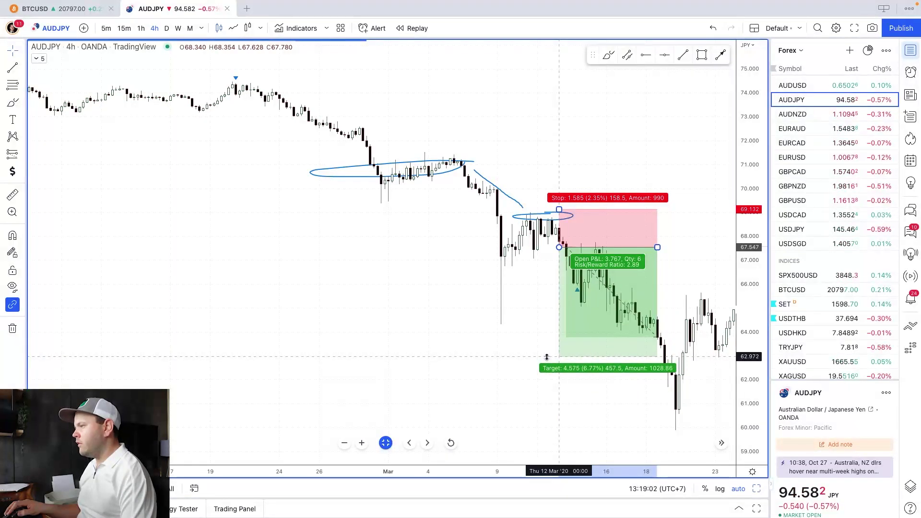
left_click(654, 421)
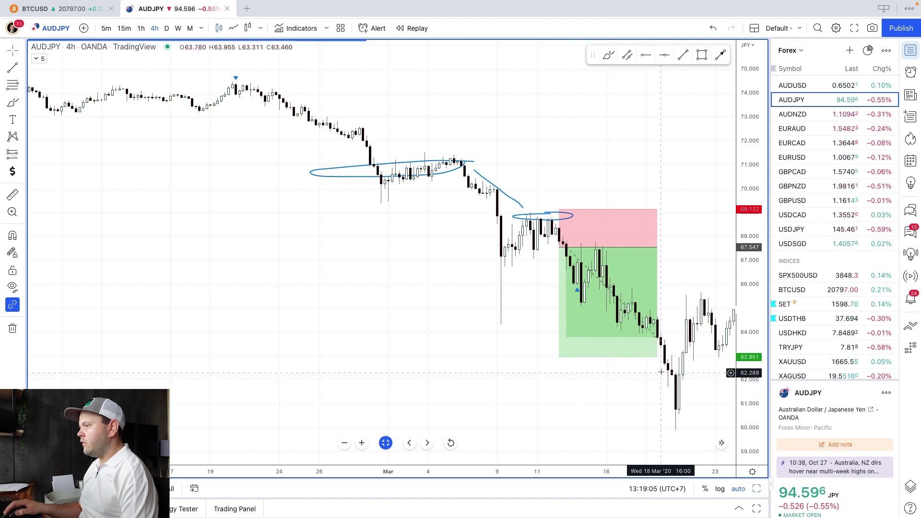
Inspect the candles around the short position up close and delete the position from the chart
scroll(679, 419, "up", 1)
scroll(680, 419, "up", 4)
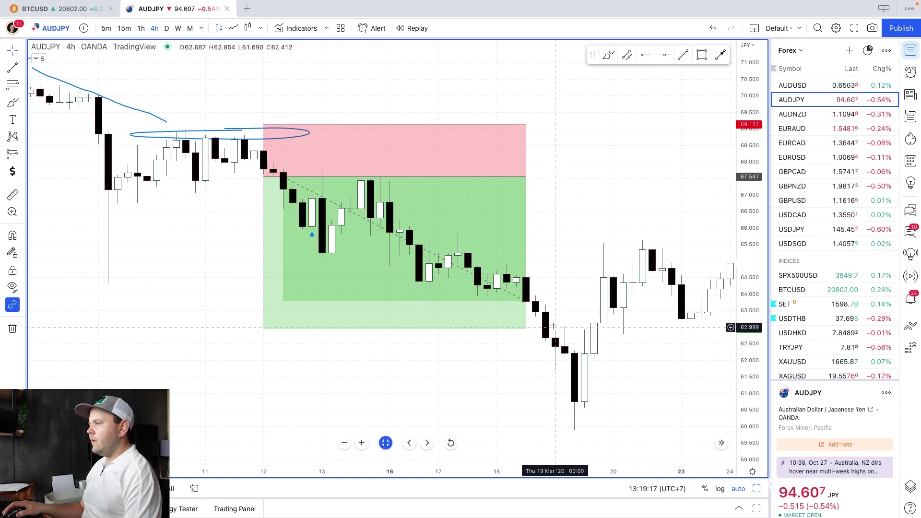
left_click(356, 314)
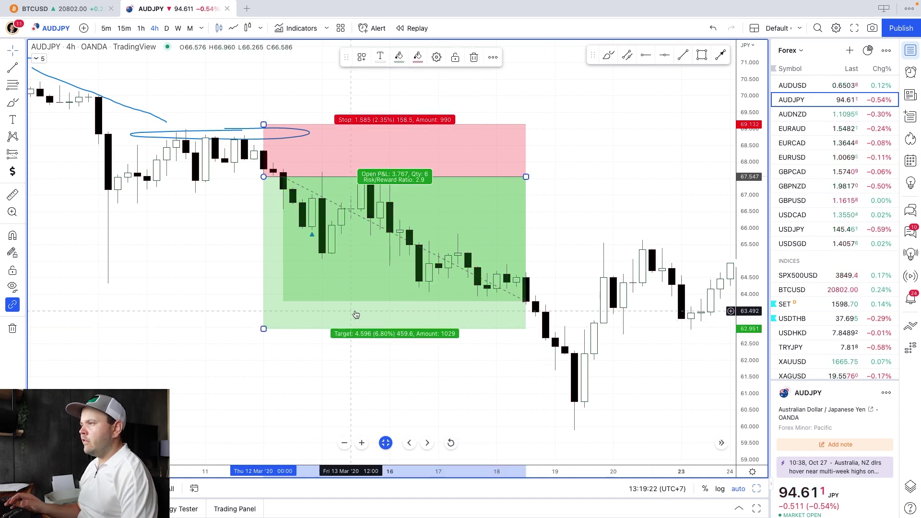
key("Delete")
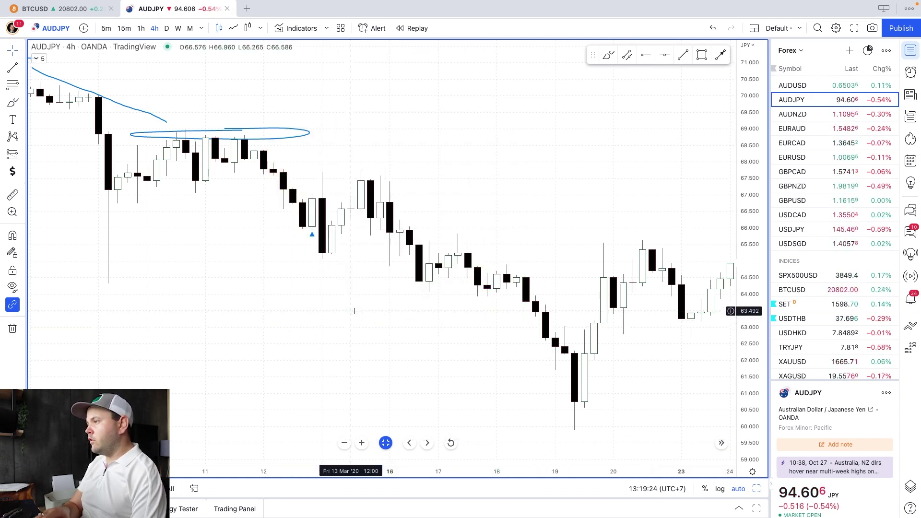
Brush a small loop around the mid-March 2020 pullback high near 67.5 and a short horizontal stroke at about 65.7 over the next pullback
scroll(420, 223, "down", 5)
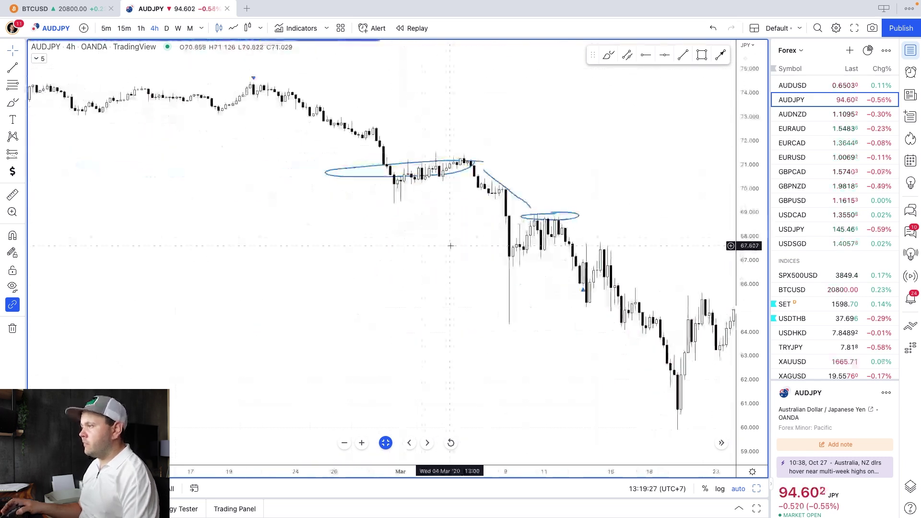
left_click(608, 55)
left_click_drag(601, 244, 604, 245)
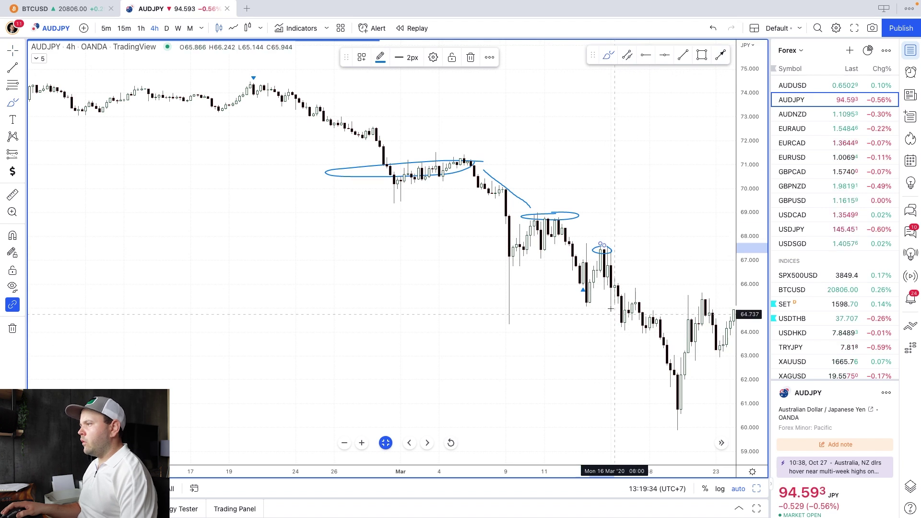
left_click_drag(639, 293, 639, 292)
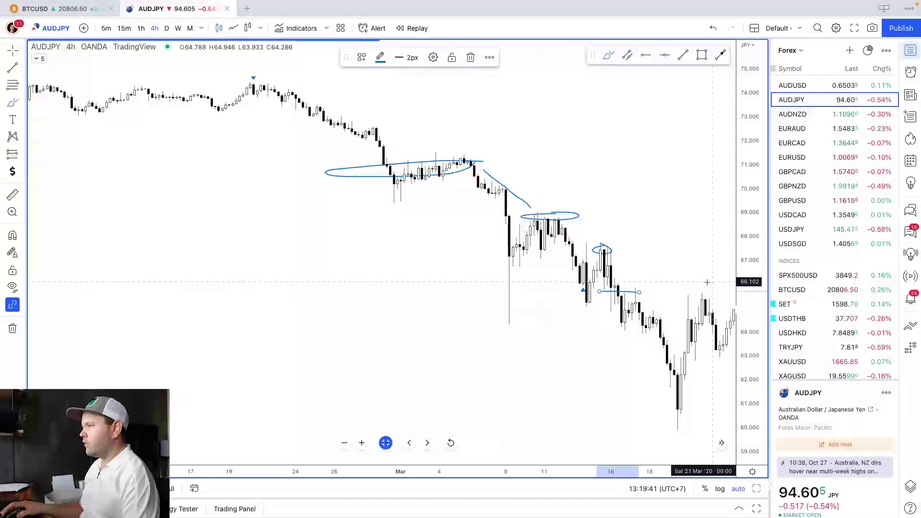
Brush a loop around the 20 March 2020 highs near 65.5, look at the following price action, and remove the loop
left_click_drag(672, 301, 710, 307)
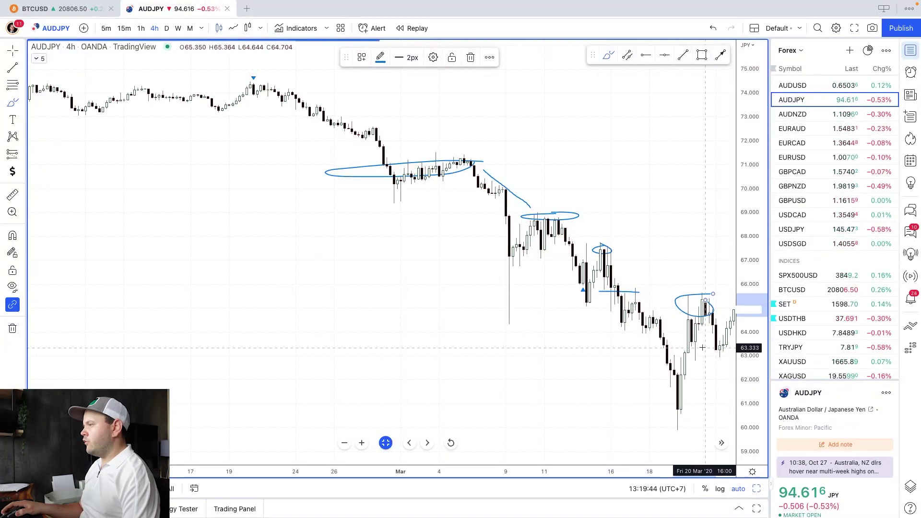
scroll(655, 384, "right", 5)
scroll(420, 391, "right", 5)
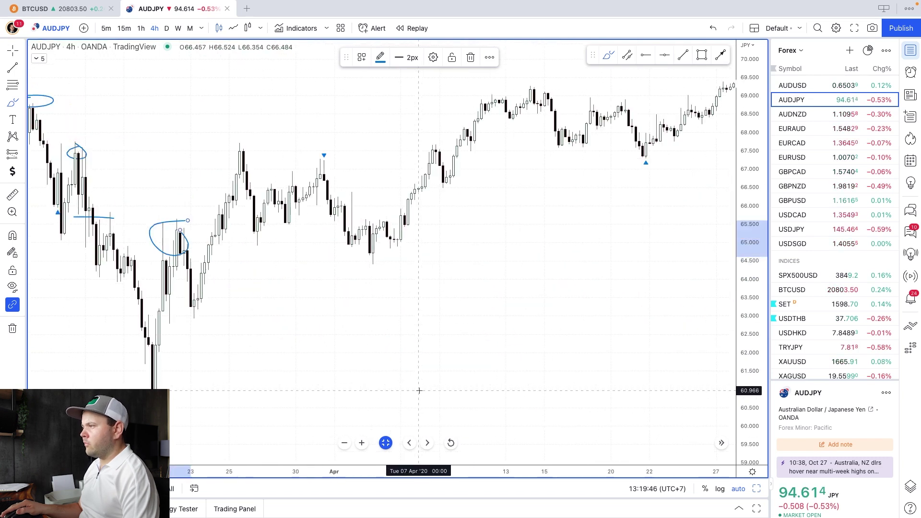
scroll(420, 391, "left", 5)
left_click(484, 271)
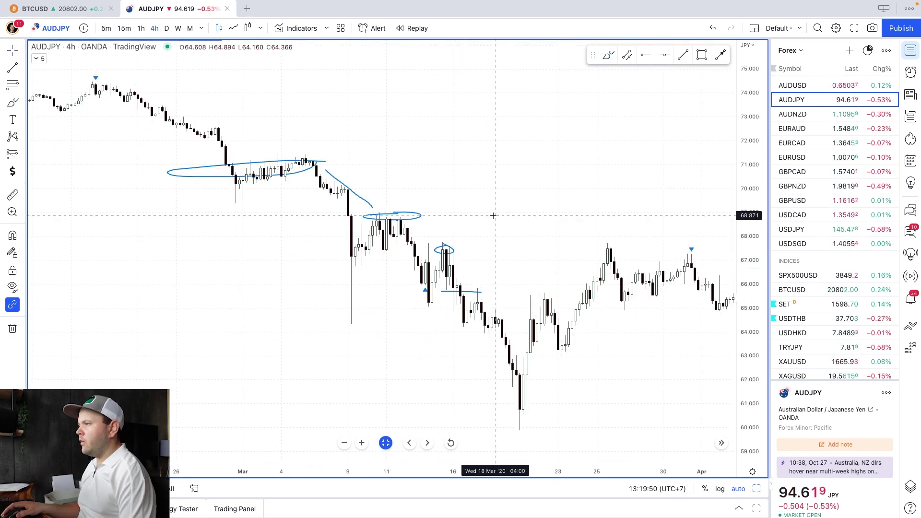
Switch to the GBPUSD 4-hour chart and bring the late August 2022 break below the channel's lower line into view
left_click(822, 216)
left_click(815, 200)
scroll(479, 338, "down", 6)
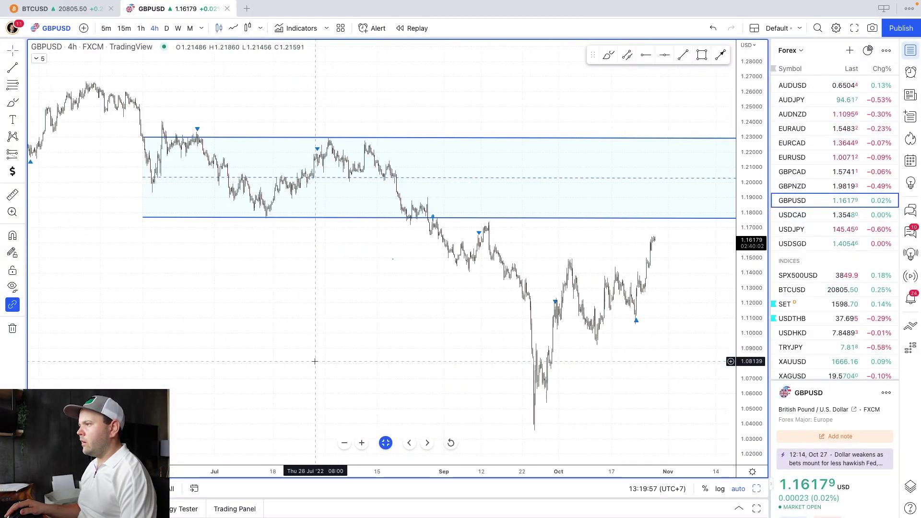
scroll(315, 361, "left", 5)
scroll(317, 361, "left", 10)
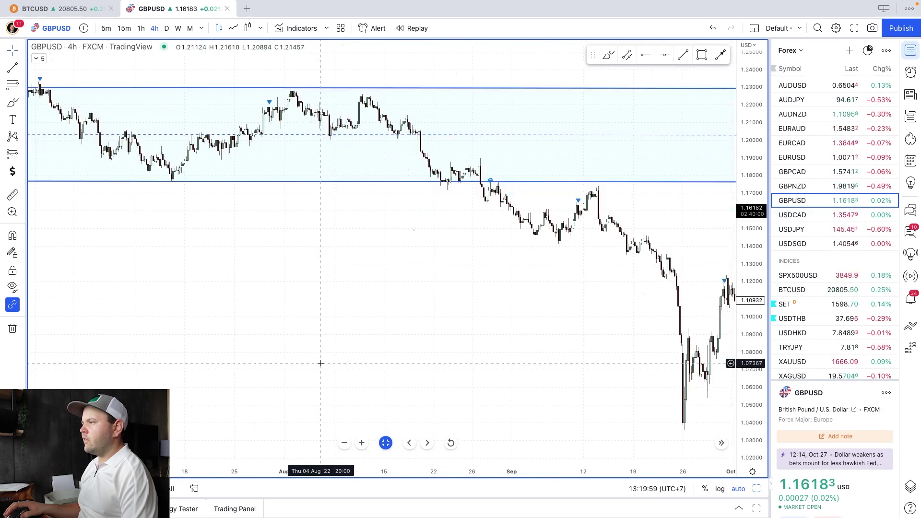
scroll(322, 364, "right", 10)
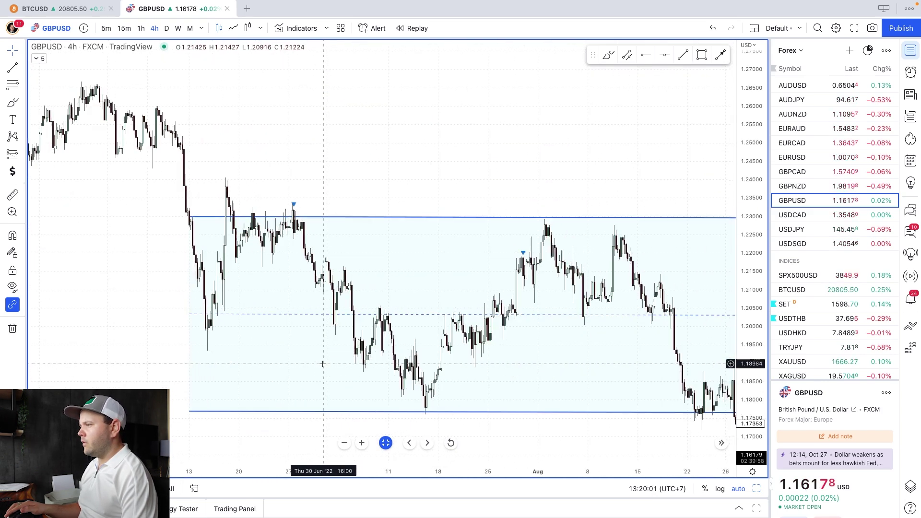
scroll(320, 361, "left", 8)
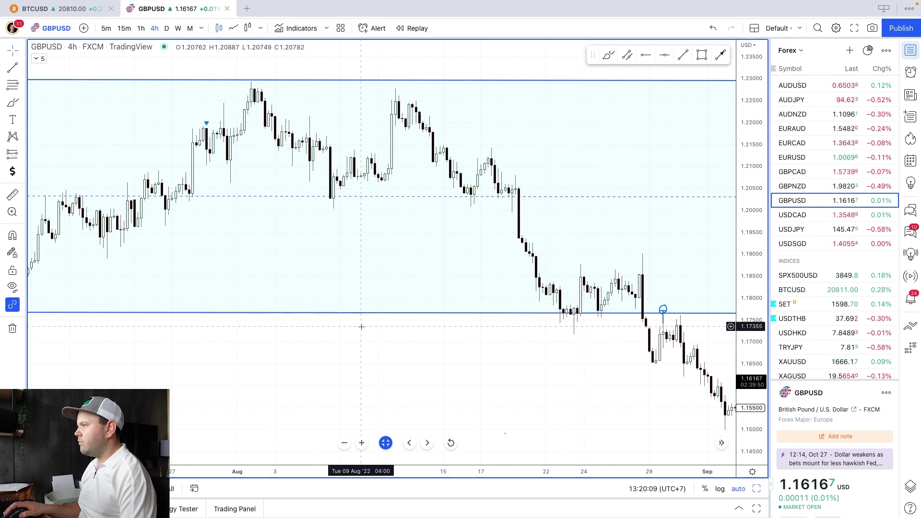
Brush a near-horizontal stroke and a flat oval just beneath the channel's lower line around the late August 2022 retest
left_click(609, 55)
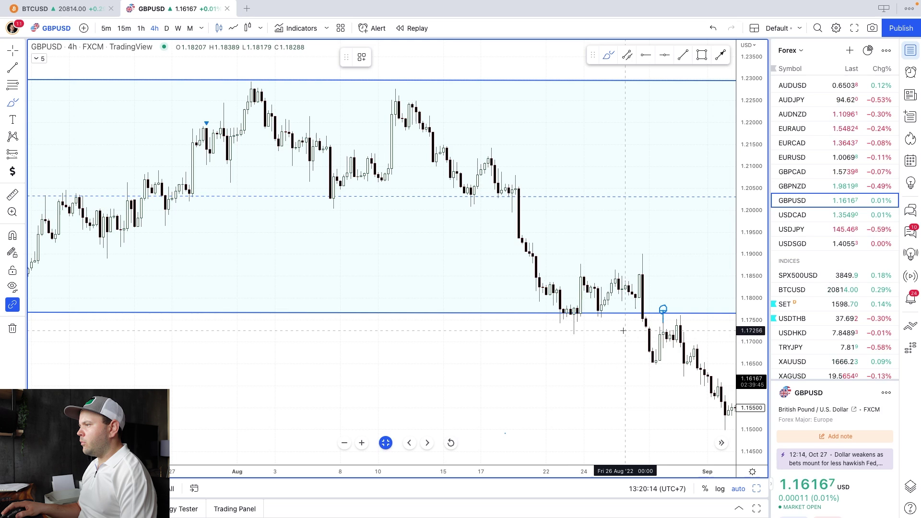
left_click_drag(628, 320, 694, 326)
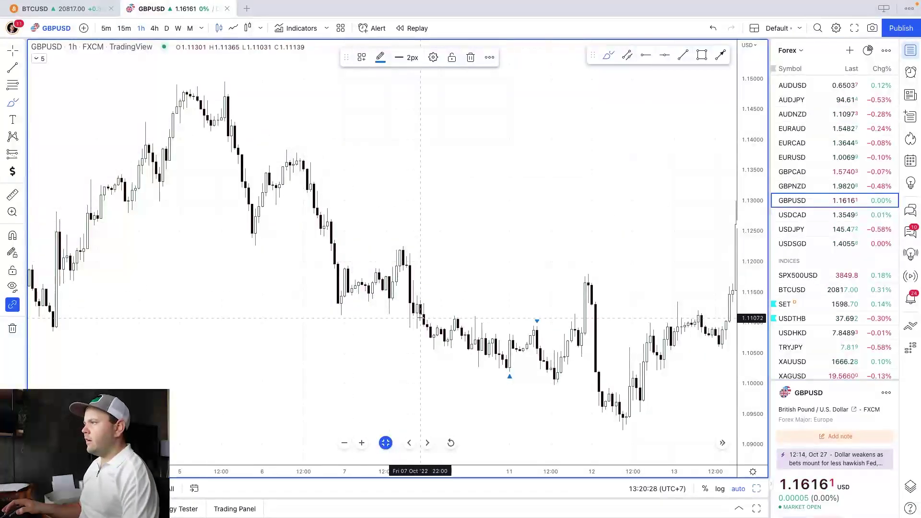
Switch GBPUSD to the 1-hour timeframe and return to the brushed retest zone of 29 to 31 August 2022
scroll(425, 287, "down", 5)
scroll(438, 308, "left", 10)
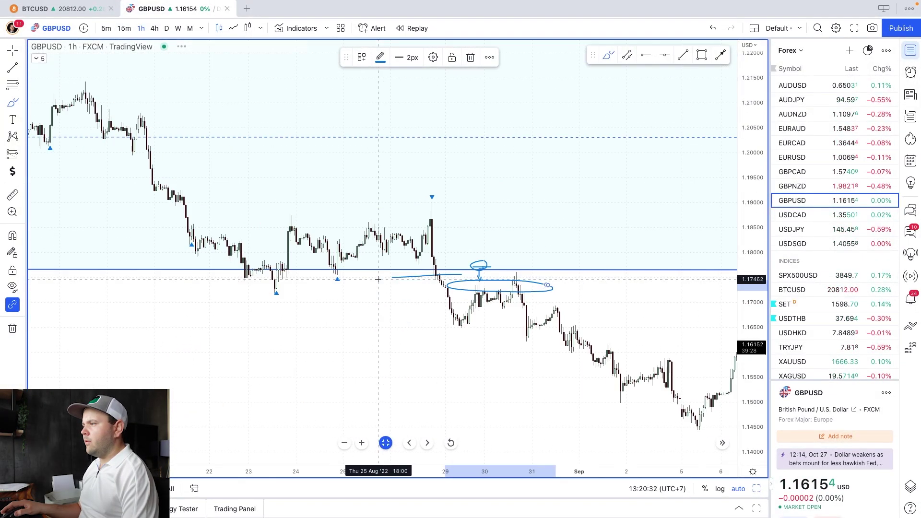
scroll(329, 309, "up", 3)
scroll(234, 300, "up", 3)
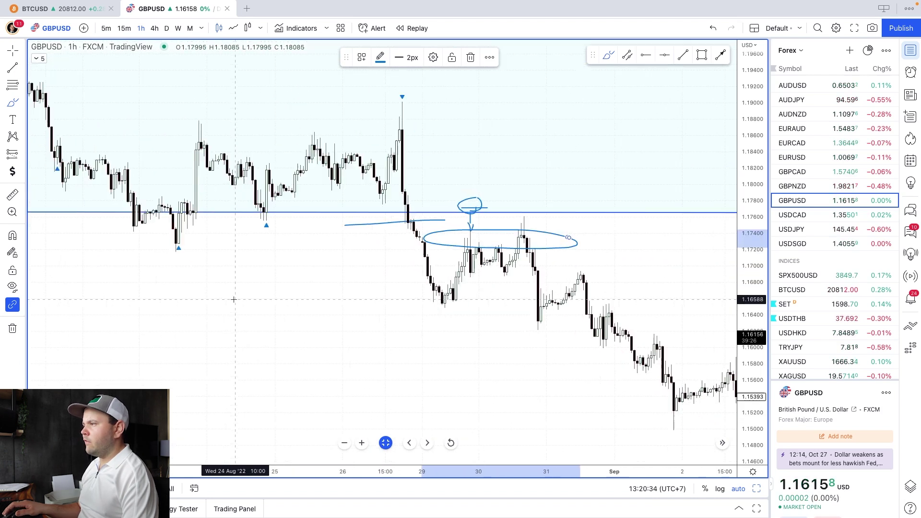
scroll(234, 299, "left", 5)
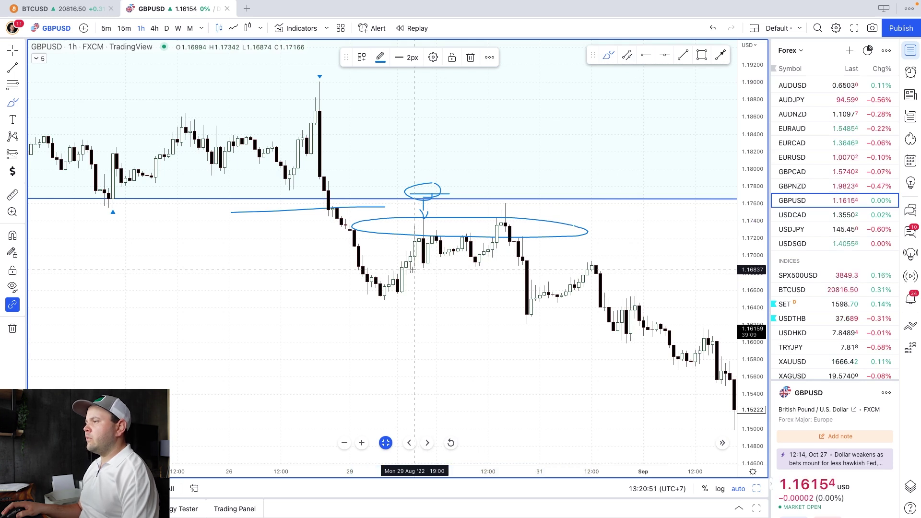
Brush short horizontal strokes beneath the 29 August 2022 rejection candle at about 1.1683 and at the 30 August high's reversal candle at about 1.1727
left_click(435, 270)
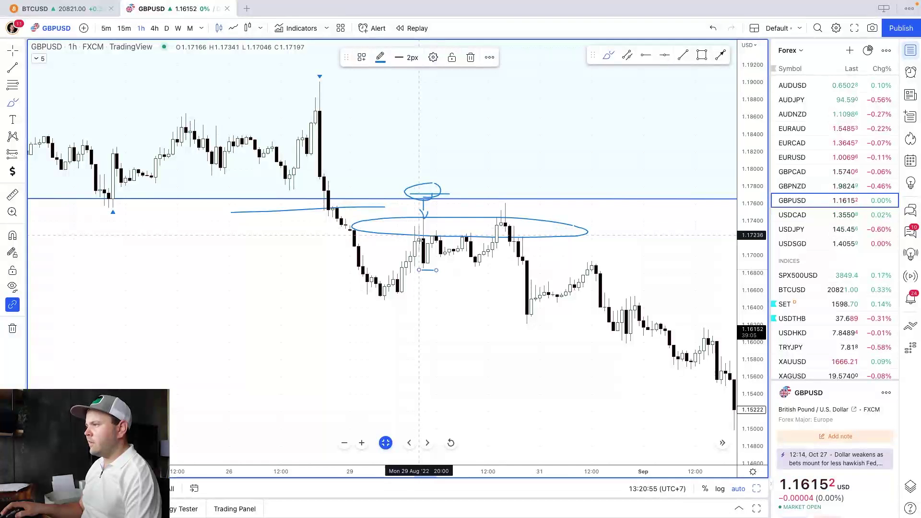
scroll(186, 262, "up", 3)
left_click_drag(186, 262, 316, 365)
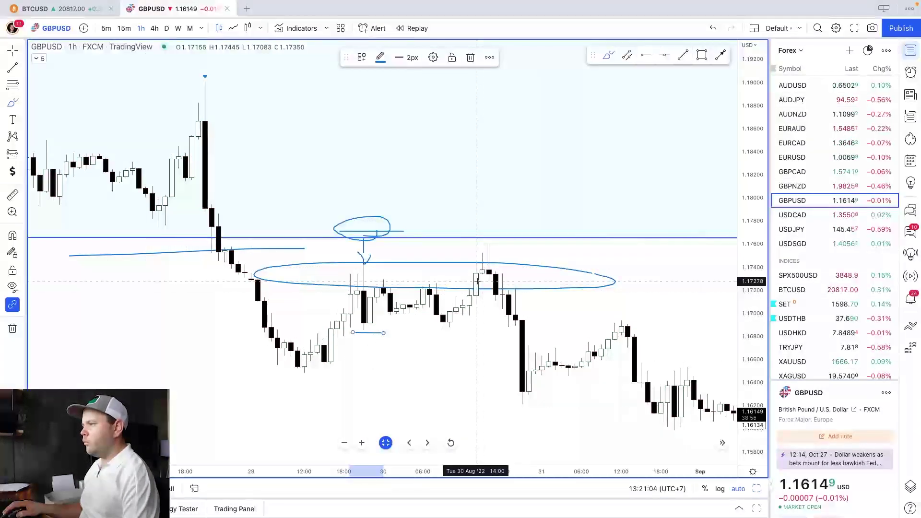
key("Escape")
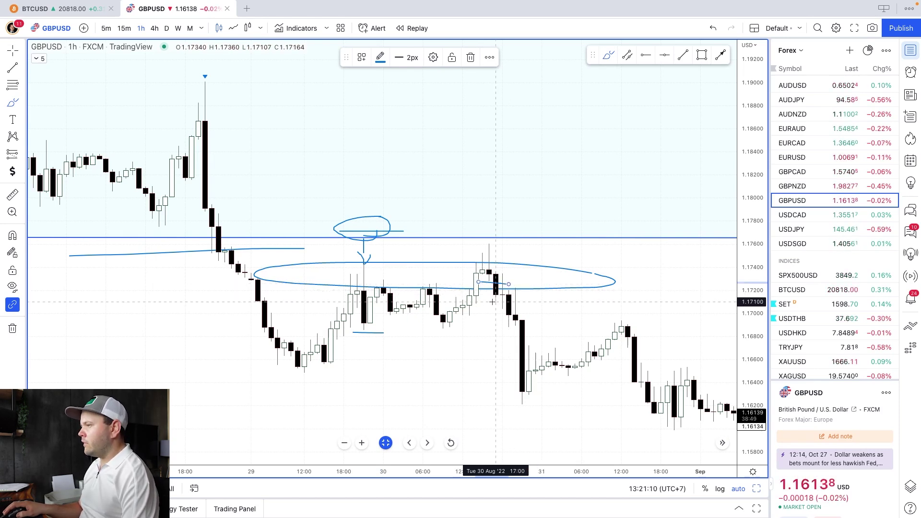
Brush short horizontal strokes at about 1.1710 and beneath the late 30 August low at about 1.1620, plus a small arrow between them
left_click_drag(492, 303, 523, 303)
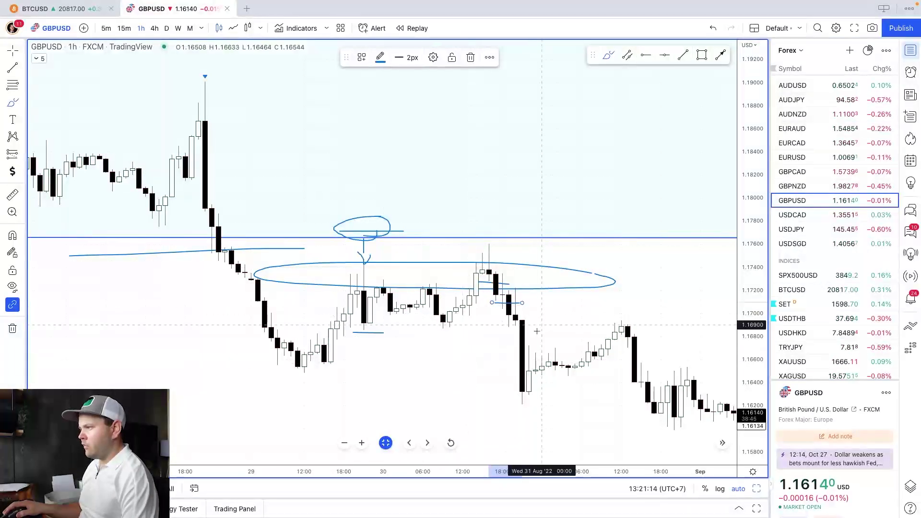
left_click_drag(498, 405, 536, 406)
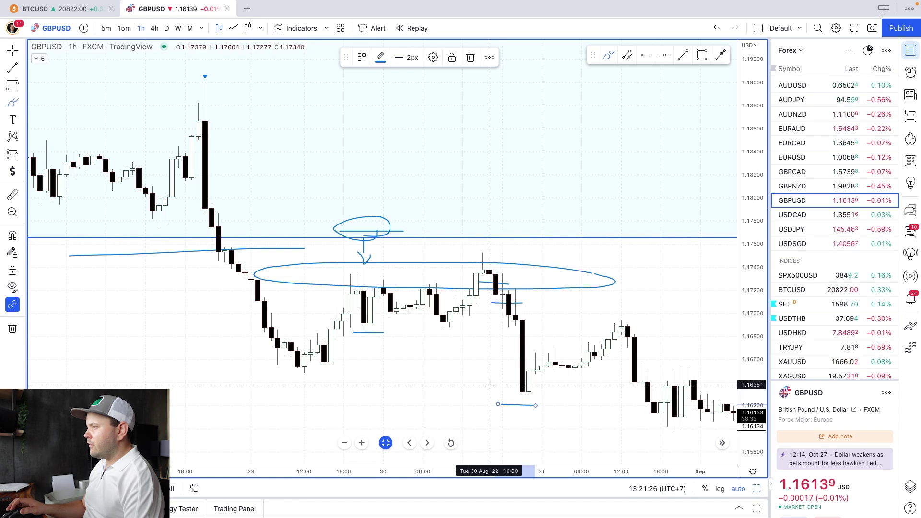
mouse_move(485, 352)
left_mouse_down()
mouse_move(502, 350)
mouse_move(502, 360)
left_mouse_up()
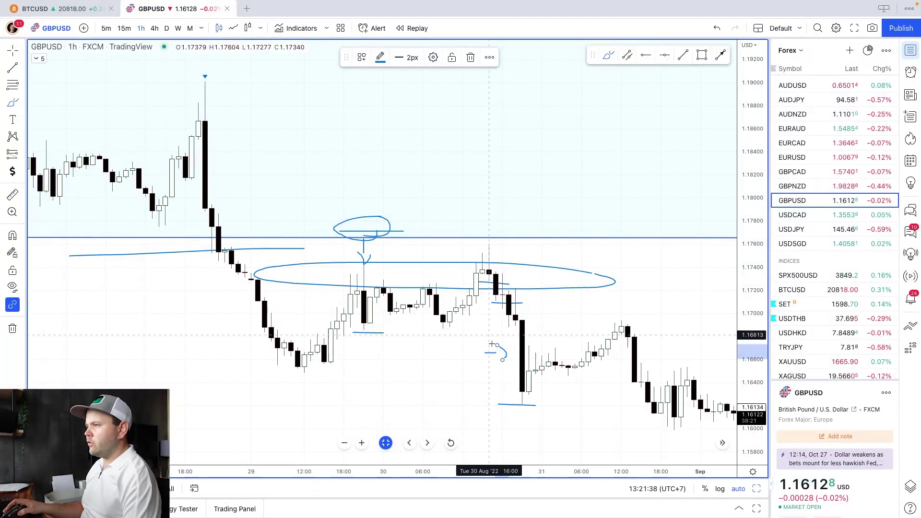
scroll(390, 378, "down", 3)
scroll(389, 378, "down", 3)
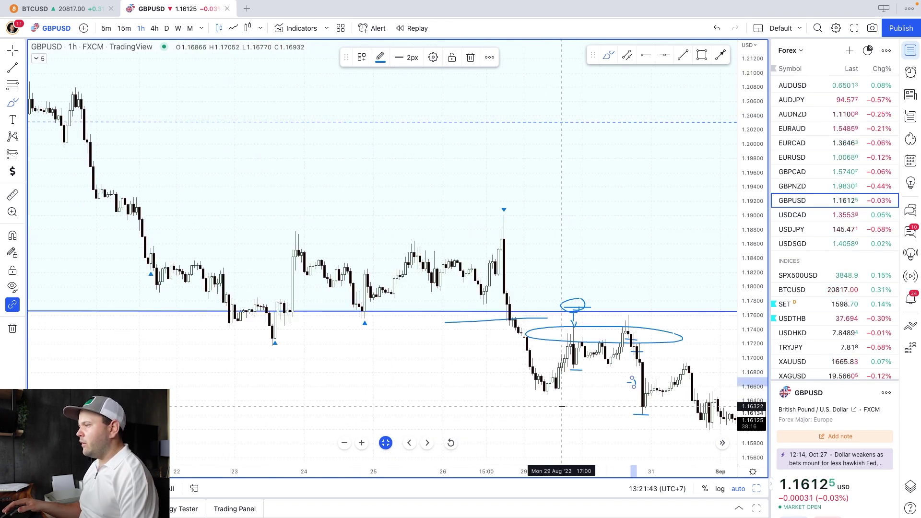
On the 4-hour timeframe, brush ovals around the 31 August and 2 September highs, with a line at about 1.1590 extending to 6 September
left_click(155, 28)
scroll(399, 330, "up", 5)
scroll(410, 330, "up", 2)
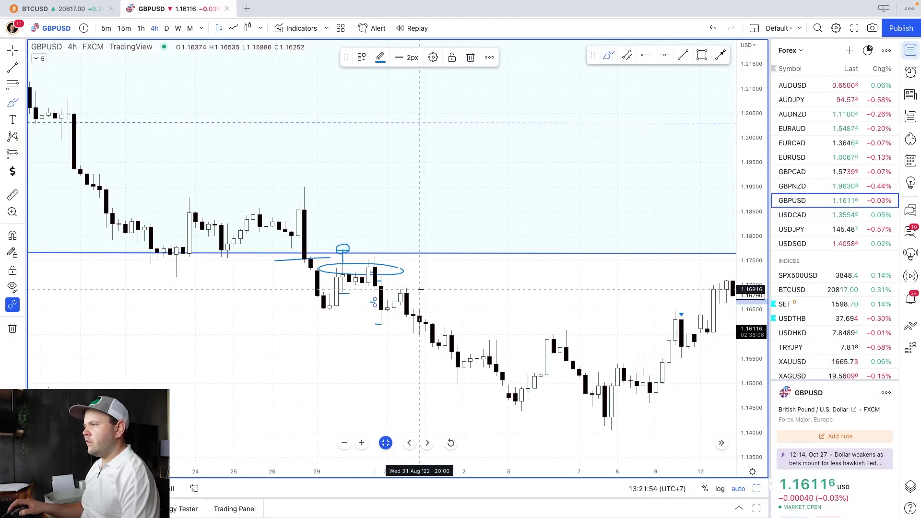
left_click_drag(392, 292, 418, 289)
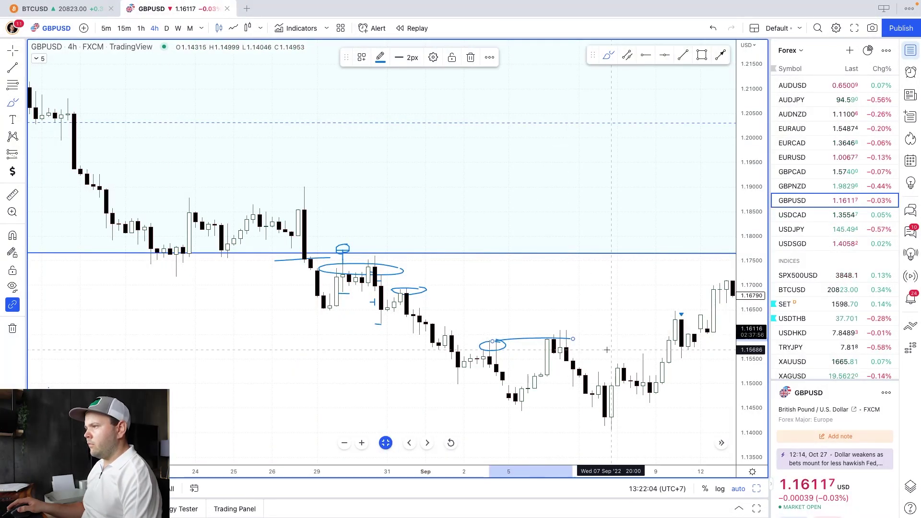
Examine GBPUSD's mid-September rise towards the channel's lower line and the decline after it, and return to the late August retest
scroll(552, 399, "right", 5)
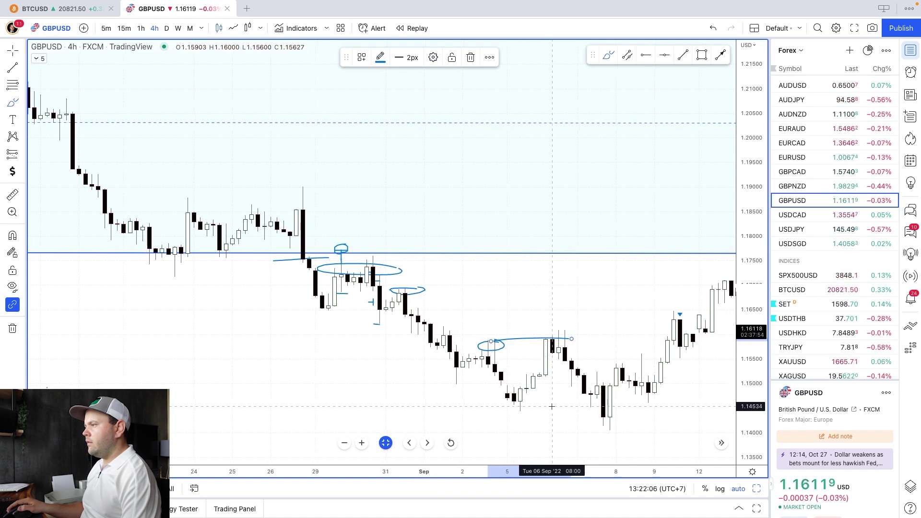
scroll(539, 425, "right", 10)
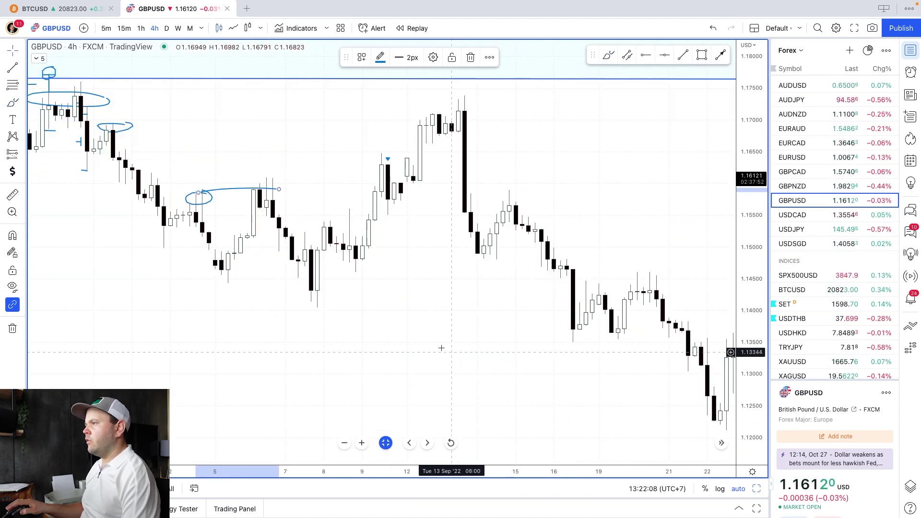
left_click(482, 84)
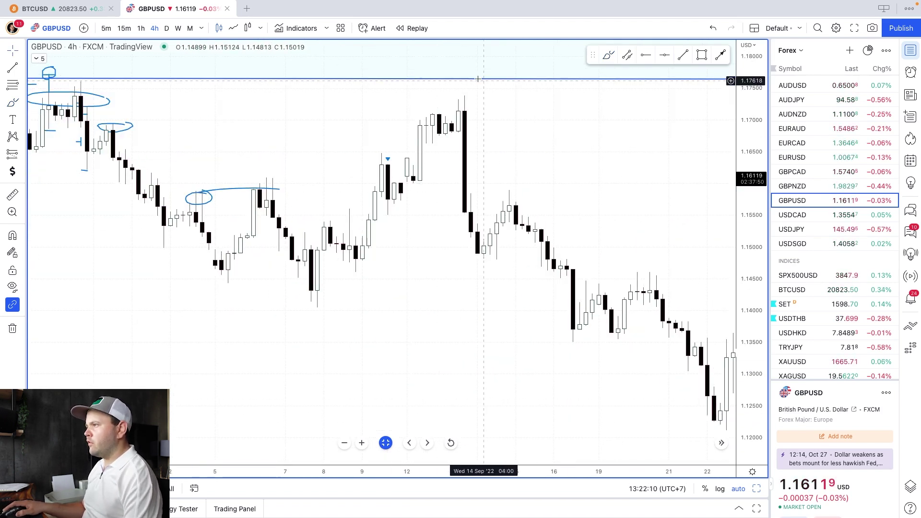
scroll(432, 84, "right", 3)
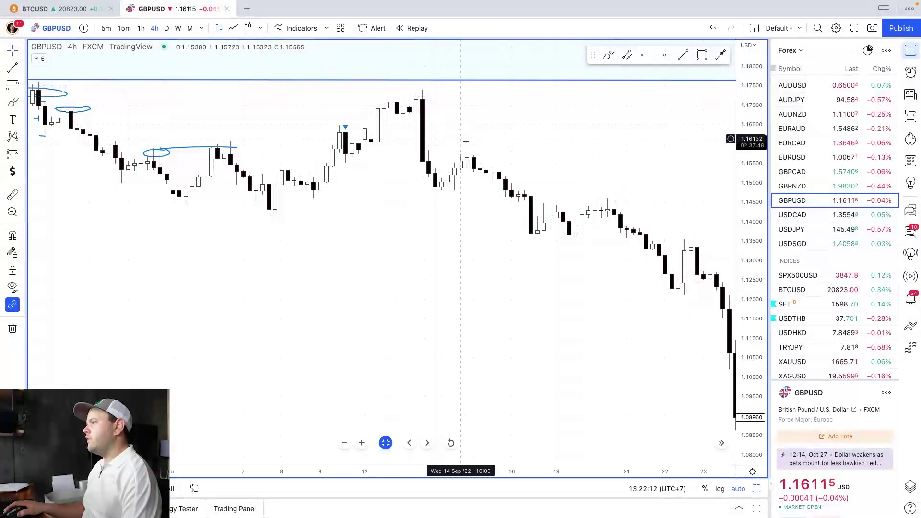
scroll(330, 259, "left", 15)
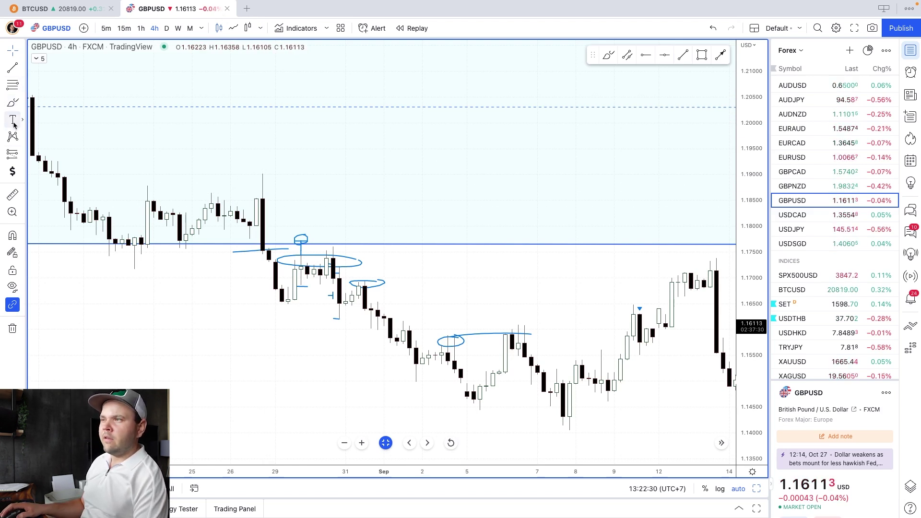
On the 1-hour timeframe, place a short position at the 30 August retest with entry 1.17263, stop 1.17919 and target pulled up to 1.17262
left_click(141, 28)
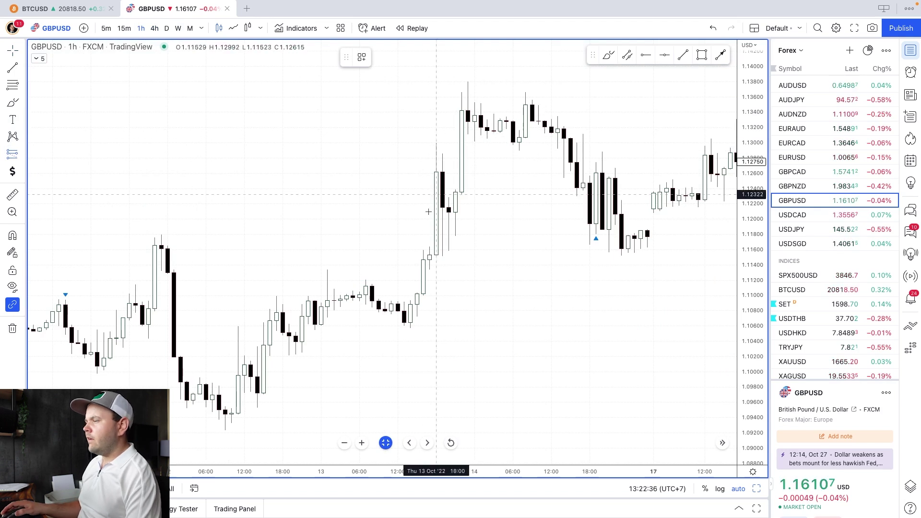
scroll(436, 315, "right", 5)
scroll(437, 315, "left", 10)
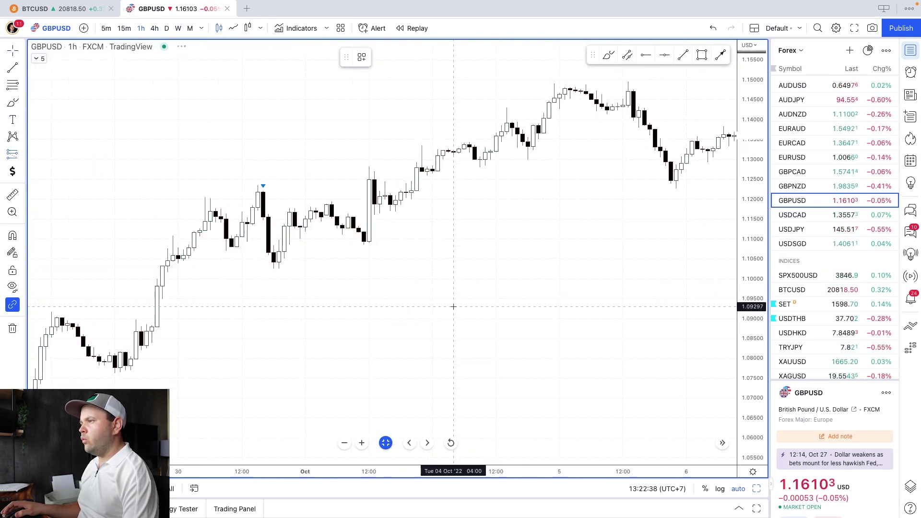
scroll(417, 319, "left", 15)
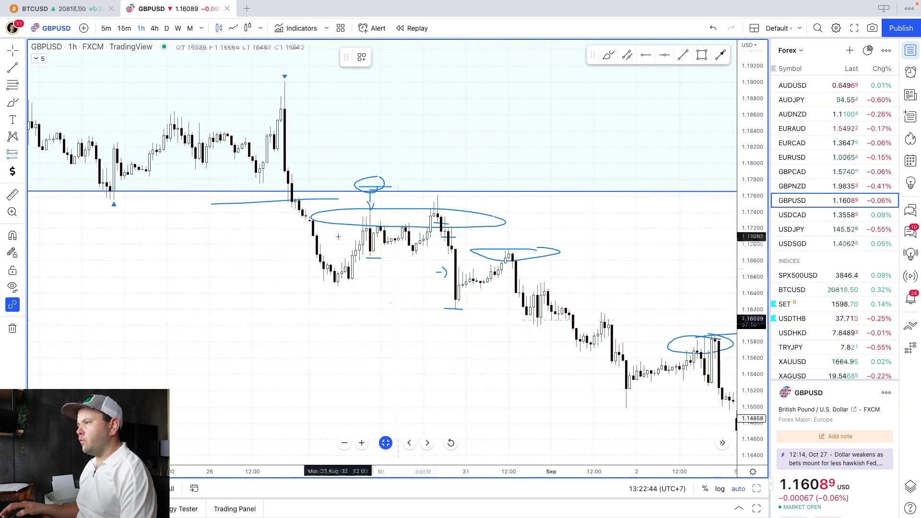
scroll(397, 319, "right", 5)
left_click(285, 223)
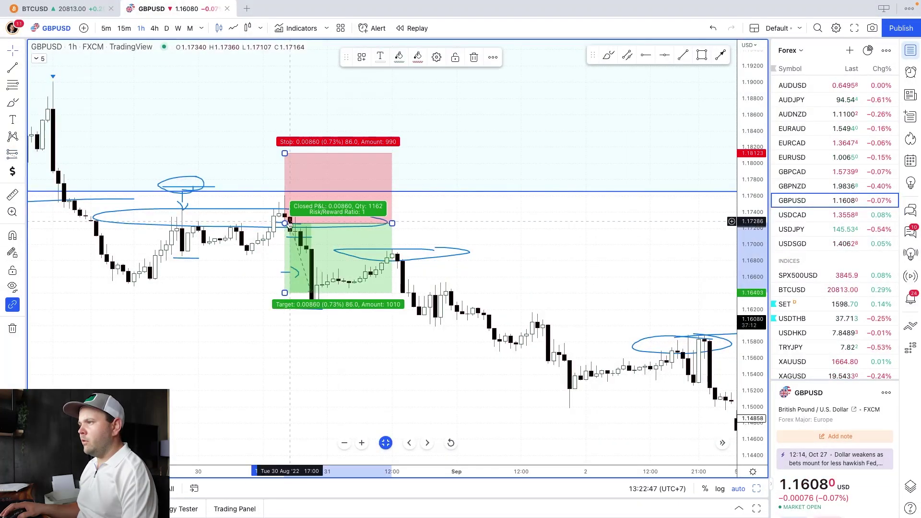
mouse_move(285, 154)
left_mouse_down()
mouse_move(286, 208)
mouse_move(292, 171)
left_mouse_up()
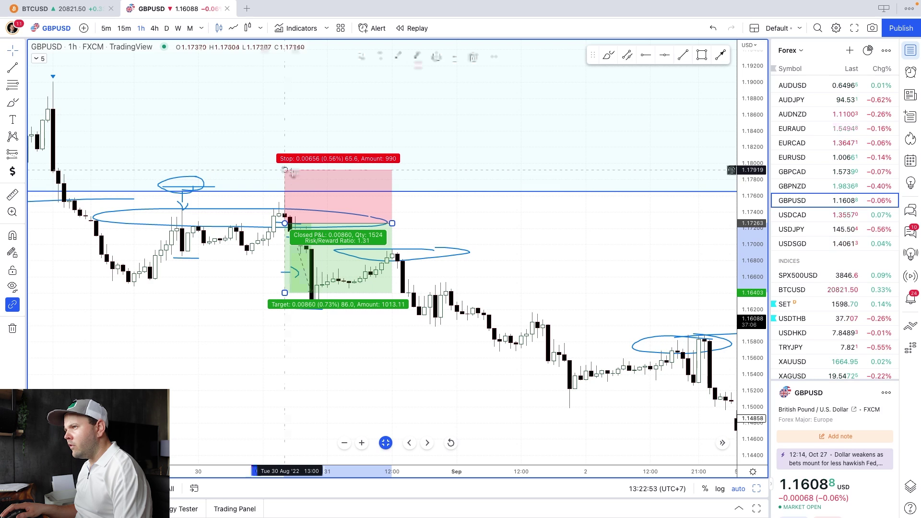
left_click_drag(286, 297, 418, 234)
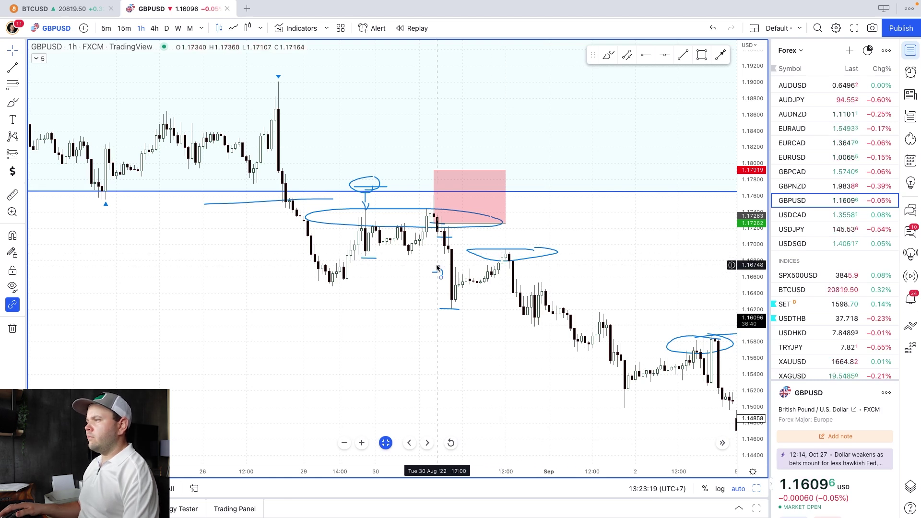
Brush a loop around the late 30 August low and trace the rebound up to a cross on the 31 August high
scroll(379, 321, "up", 2)
scroll(371, 321, "up", 2)
scroll(288, 240, "left", 5)
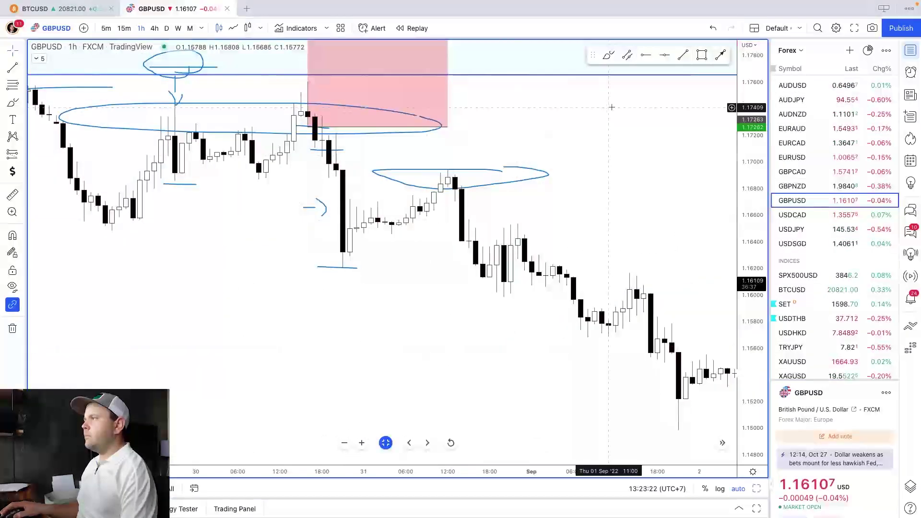
left_click(608, 55)
mouse_move(370, 236)
left_mouse_down()
mouse_move(355, 229)
mouse_move(282, 297)
mouse_move(332, 288)
mouse_move(441, 203)
left_mouse_up()
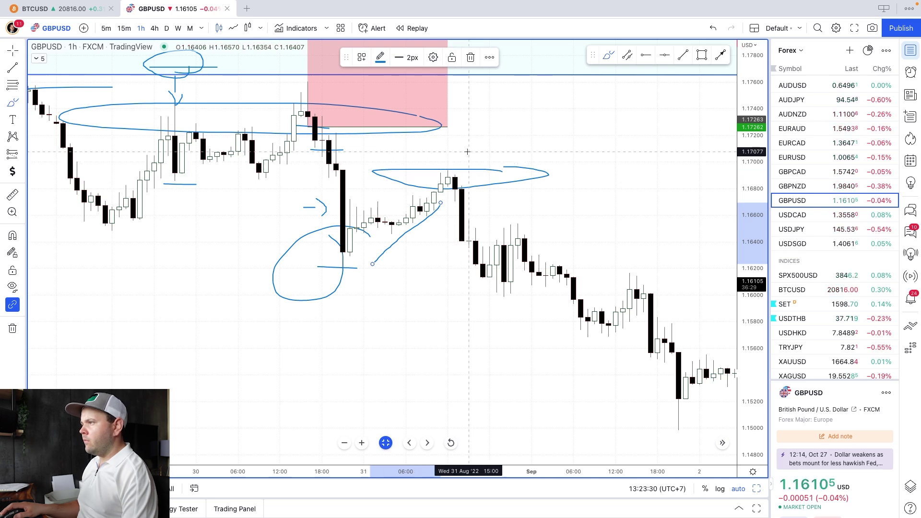
left_click_drag(441, 162, 470, 183)
left_click_drag(413, 200, 475, 159)
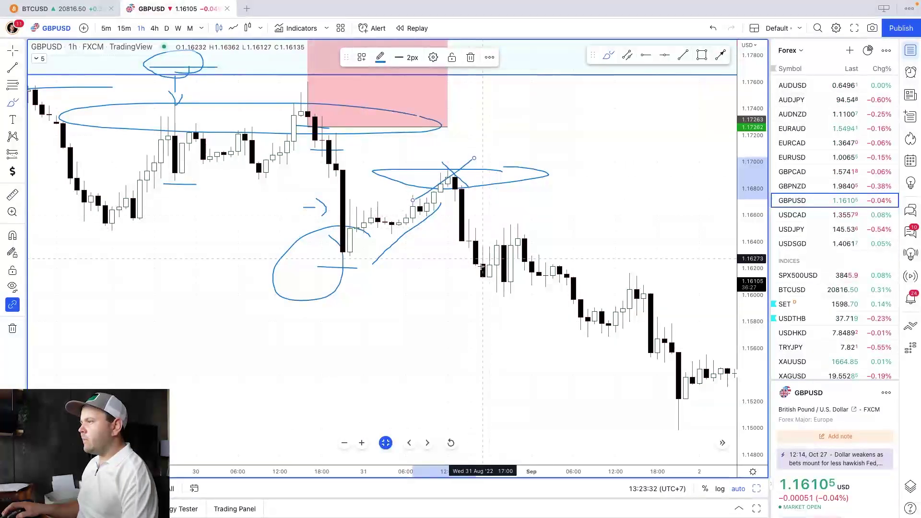
Brush a rounded loop around the consolidation before 1 September and a short line with a cross above the 31 August high at about 1.1700
mouse_move(475, 290)
left_mouse_down()
mouse_move(532, 281)
mouse_move(509, 245)
mouse_move(511, 290)
left_mouse_up()
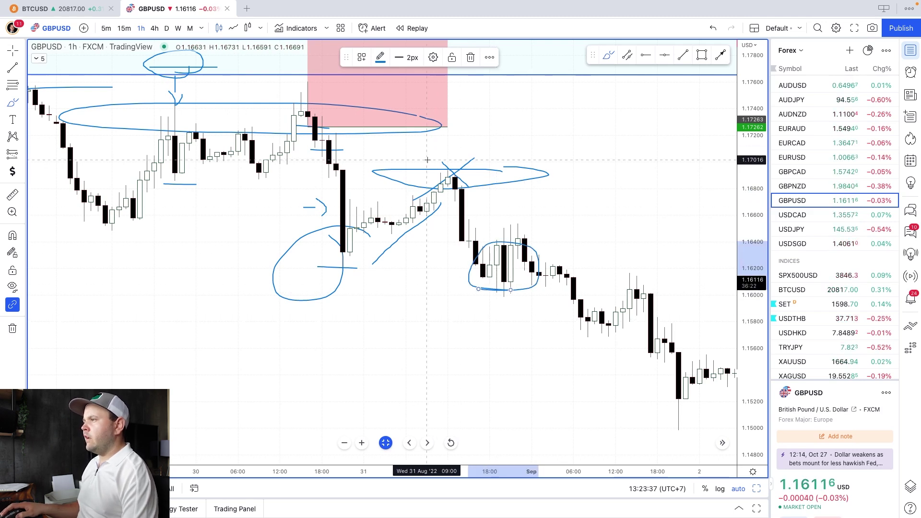
left_click_drag(429, 159, 469, 159)
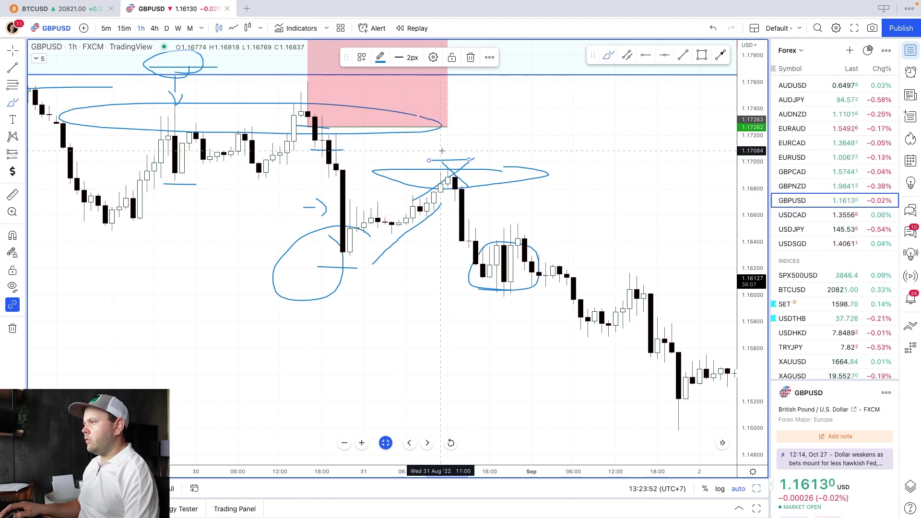
left_click_drag(457, 148, 476, 161)
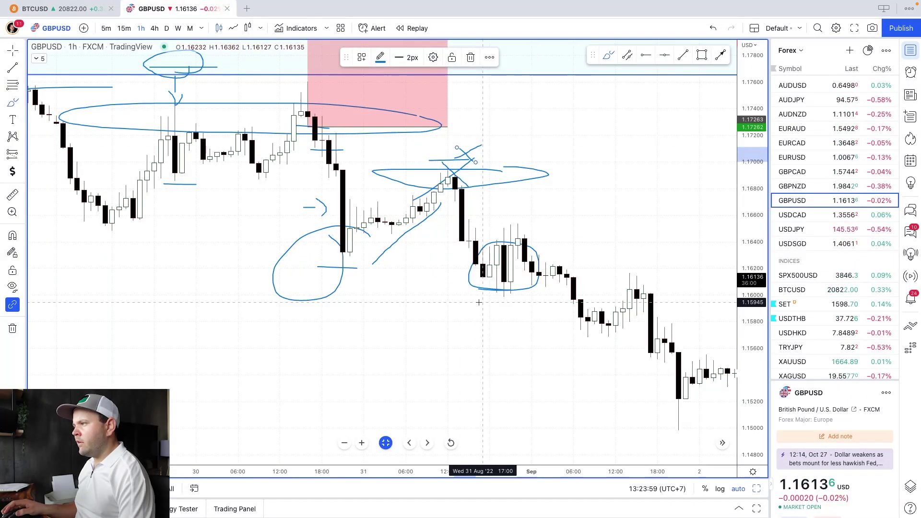
Trace the 1 to 2 September swings with the brush, circling turning points, adding a line at about 1.1627 and crossing the 2 September high
mouse_move(533, 267)
left_mouse_down()
mouse_move(580, 321)
mouse_move(651, 274)
mouse_move(676, 396)
mouse_move(641, 355)
mouse_move(665, 364)
mouse_move(676, 397)
mouse_move(669, 396)
mouse_move(686, 399)
left_mouse_up()
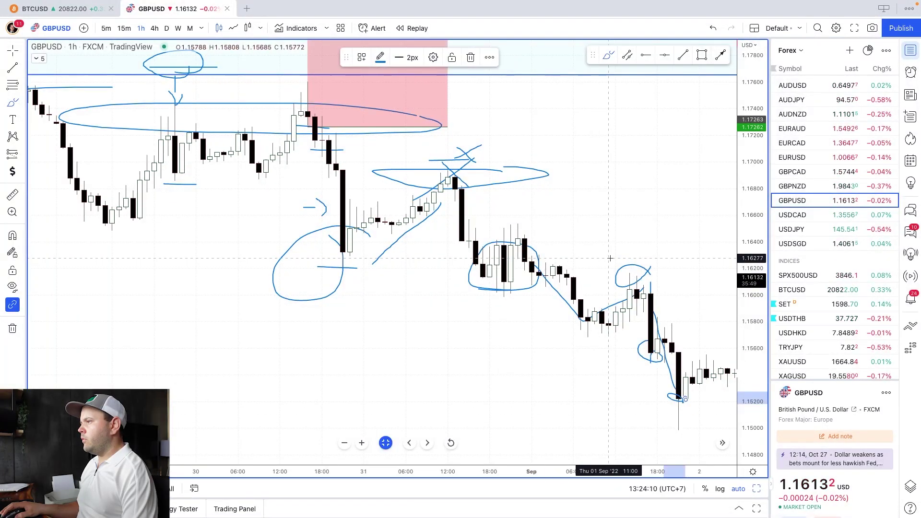
left_click_drag(617, 260, 672, 257)
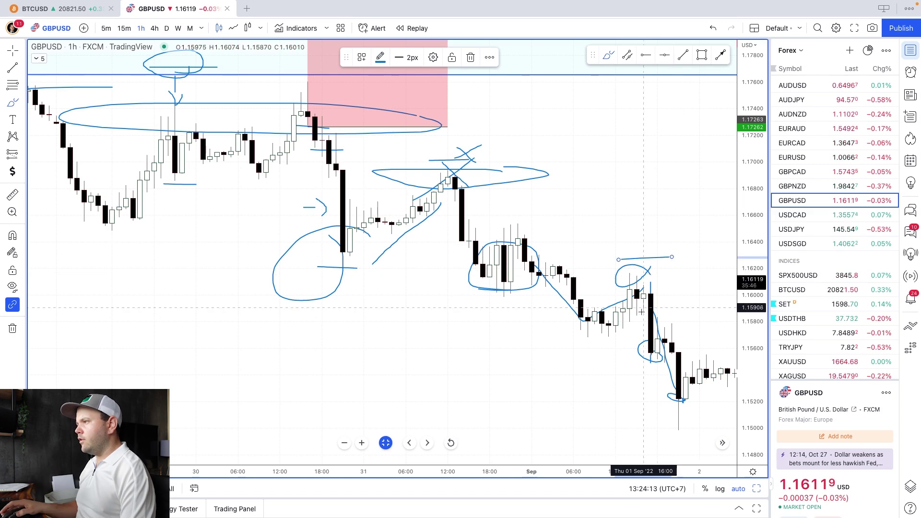
scroll(668, 275, "right", 5)
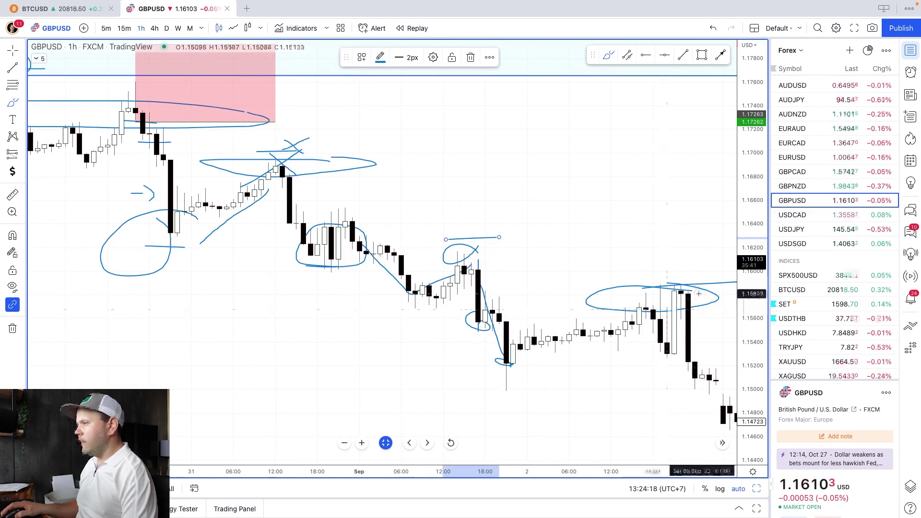
left_click_drag(507, 363, 641, 320)
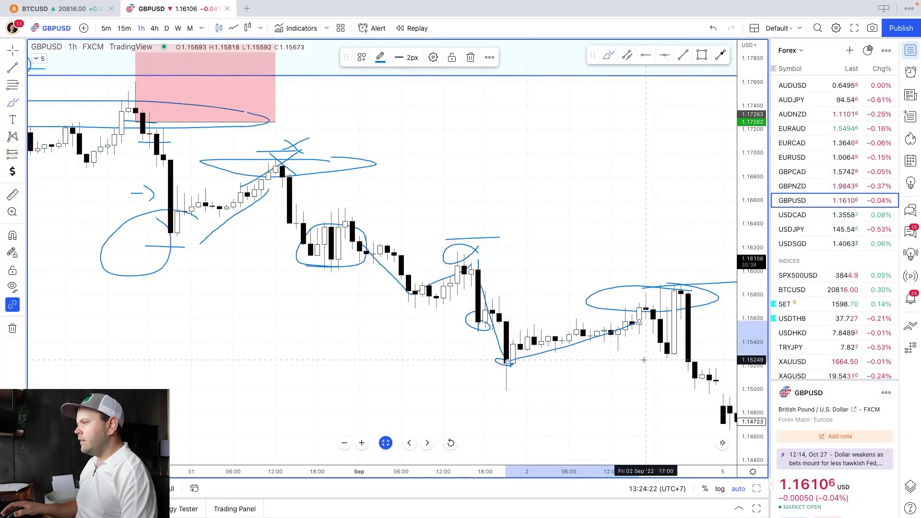
left_click_drag(682, 372, 717, 417)
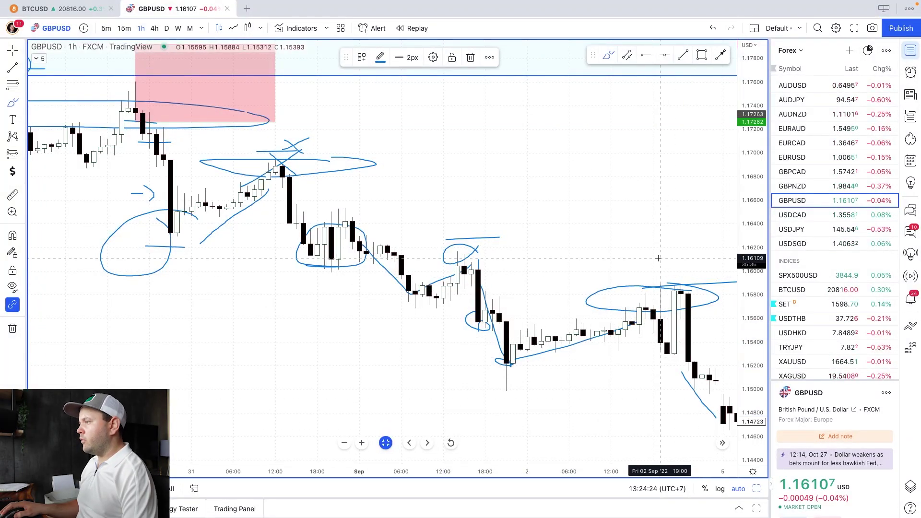
left_click_drag(658, 258, 389, 350)
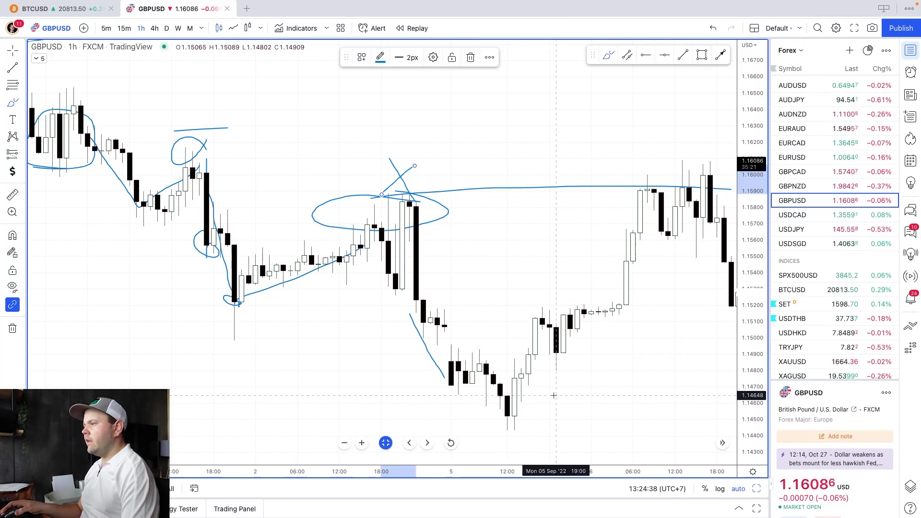
Extend the short position's target down to 1.15893
scroll(463, 289, "down", 3)
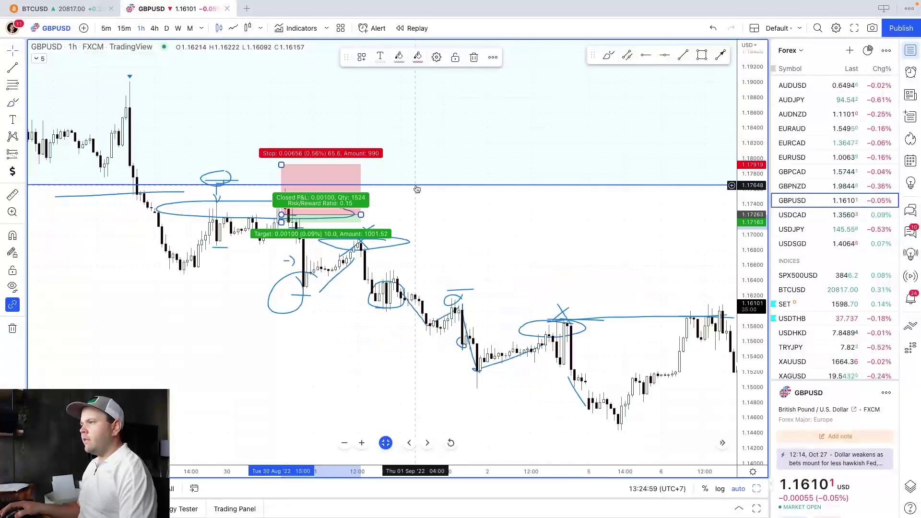
left_click_drag(279, 221, 271, 320)
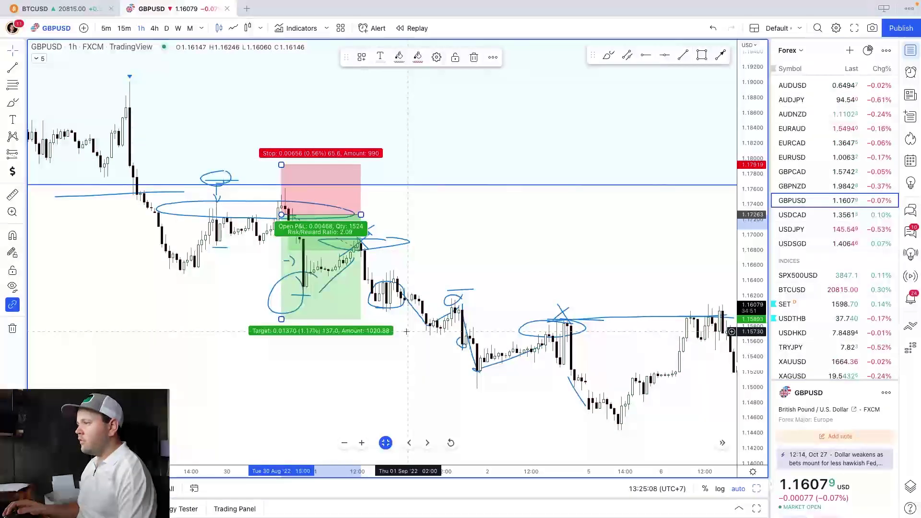
scroll(403, 319, "down", 8)
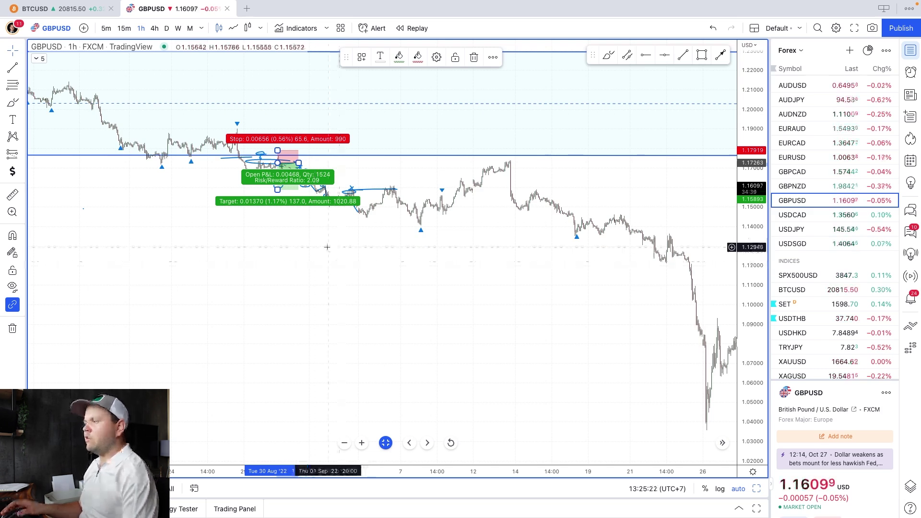
Switch to the GBPCAD chart and go back to the start of its descending channel in April 2022
left_click(809, 171)
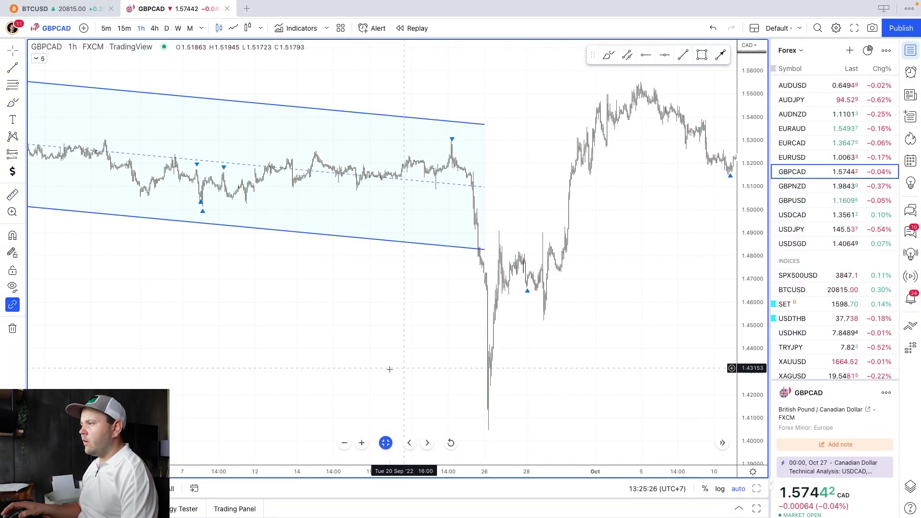
left_click_drag(389, 370, 222, 370)
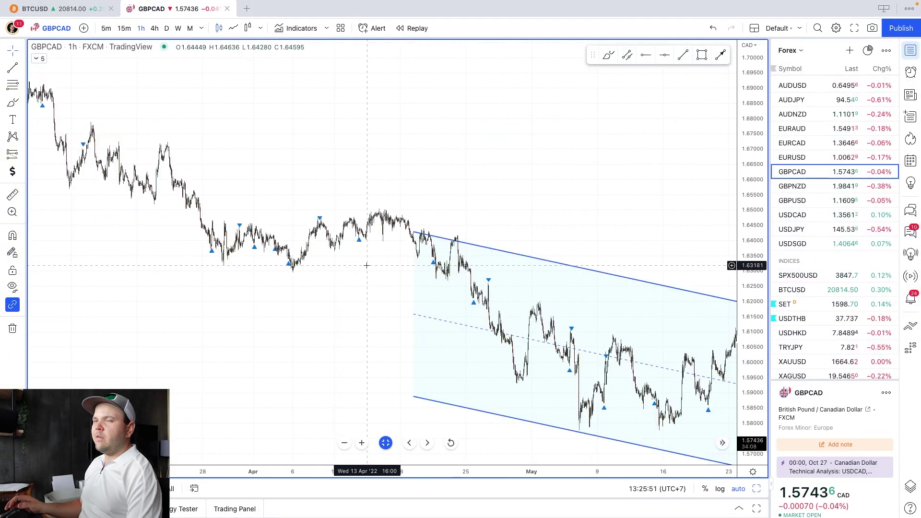